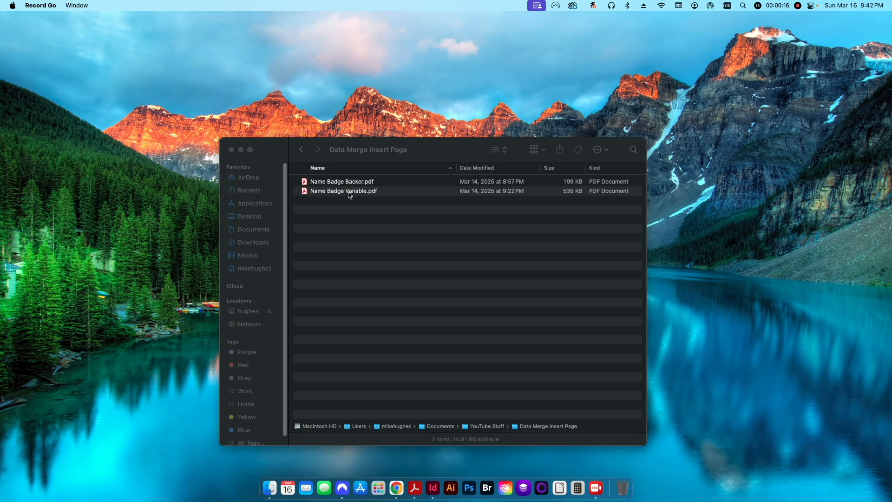
Switch to Acrobat and review the badge pages in Name Badge Variable.pdf and the single page in Name Badge Backer.pdf
left_click(415, 488)
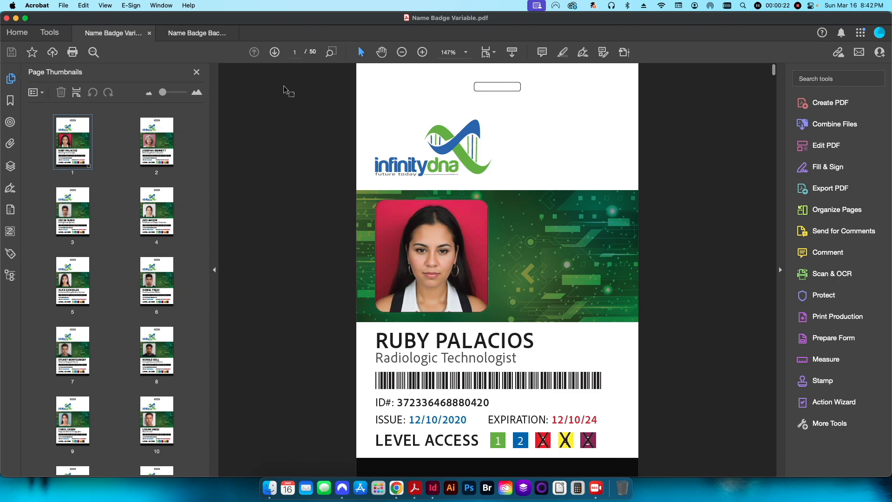
scroll(302, 177, "down", 10)
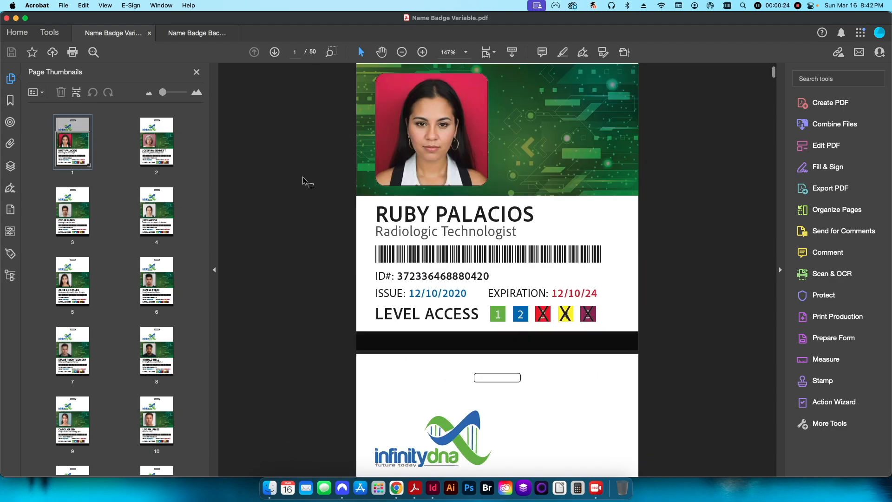
scroll(302, 176, "down", 10)
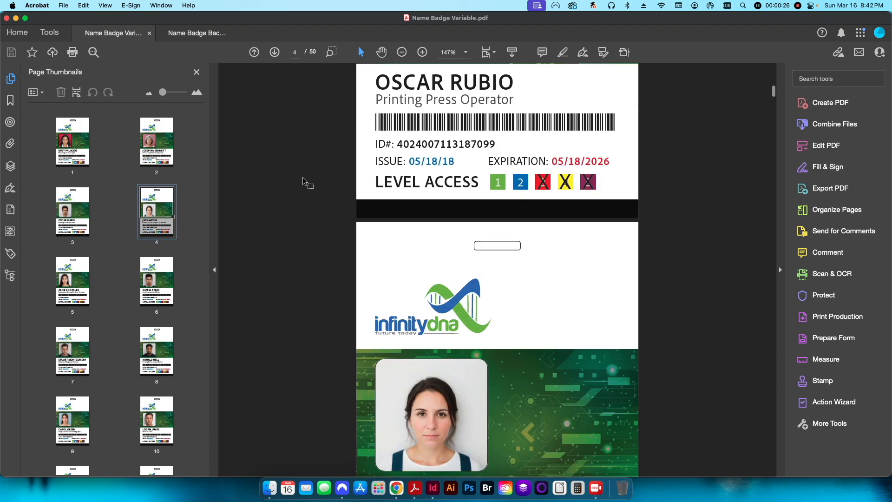
scroll(302, 177, "up", 20)
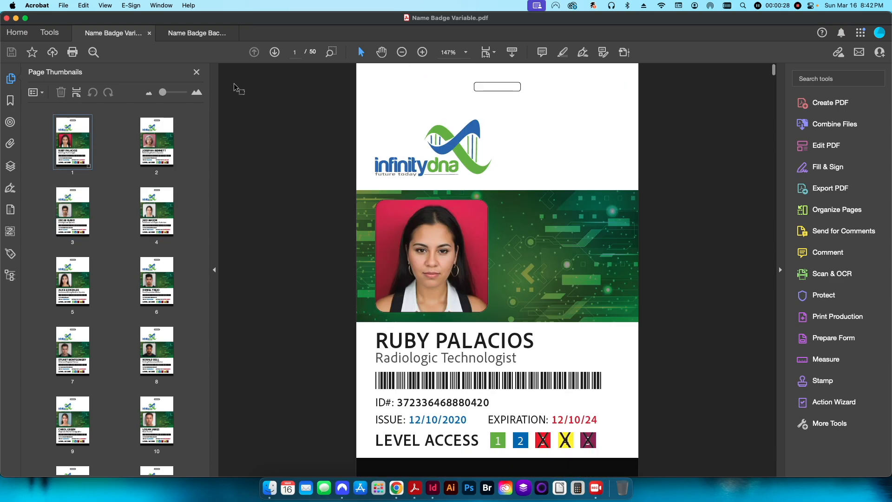
left_click(197, 33)
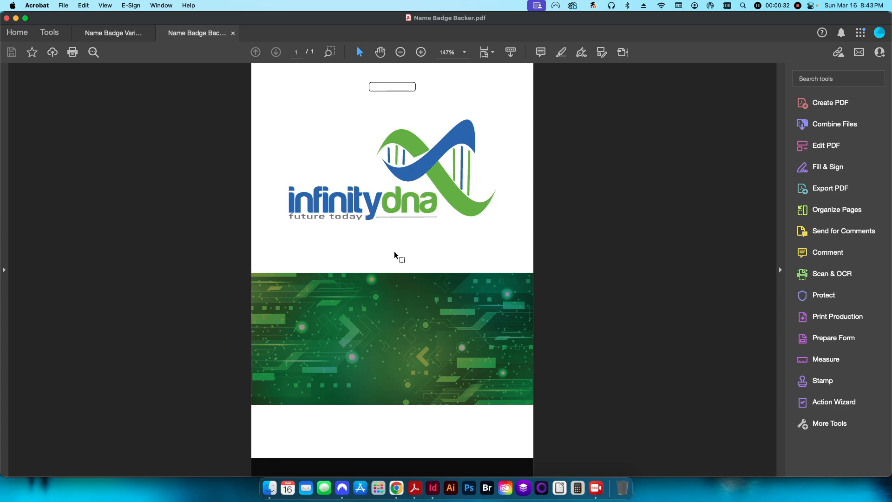
Split Name Badge Variable.pdf by number of pages into separate 1-page PDF files
left_click(118, 37)
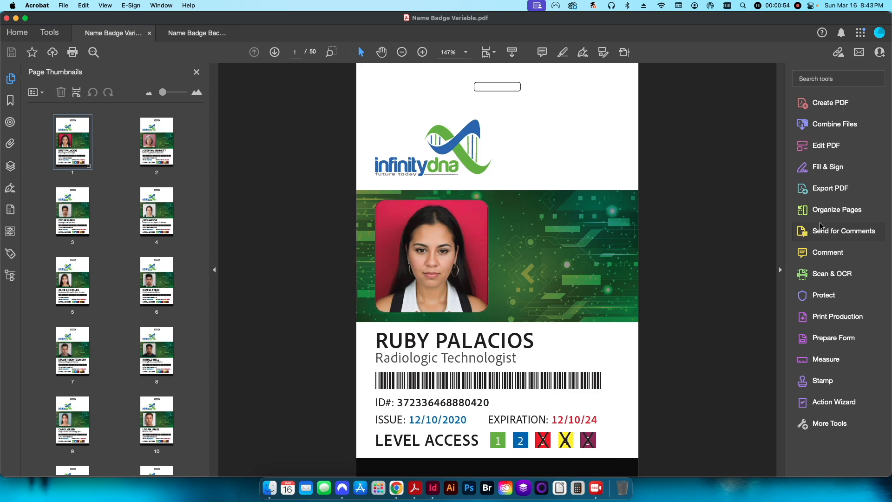
left_click(801, 215)
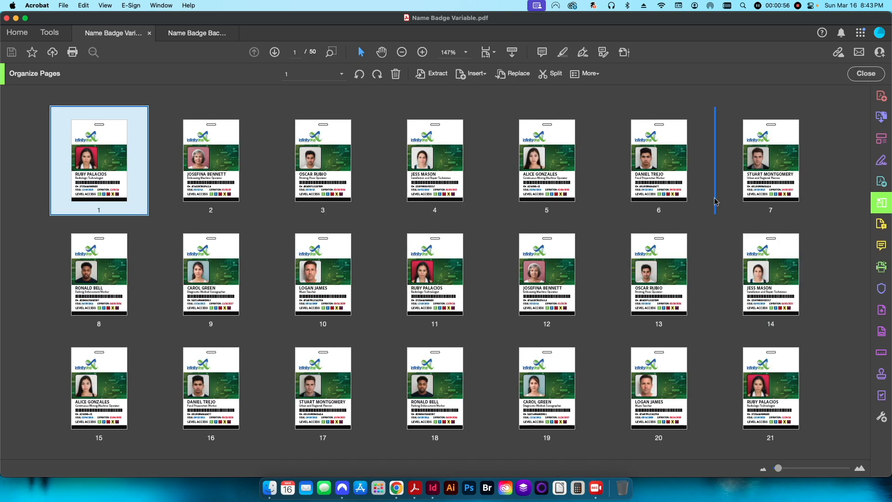
left_click(557, 74)
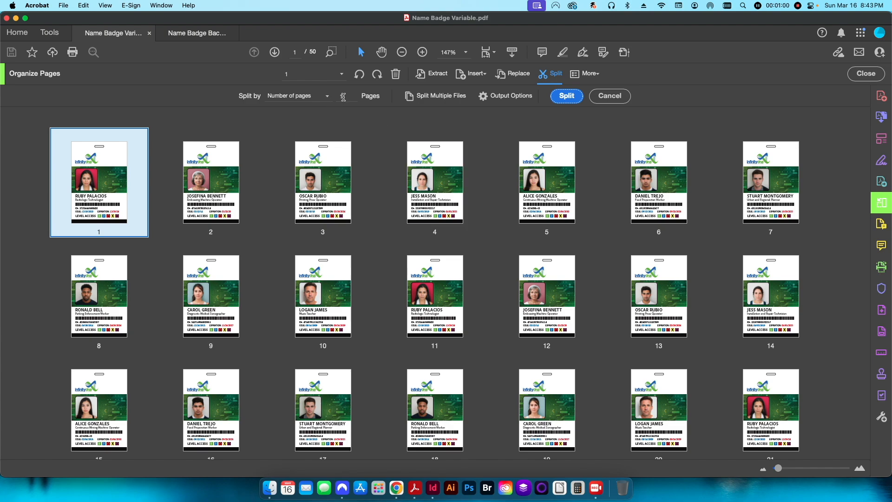
left_click(563, 96)
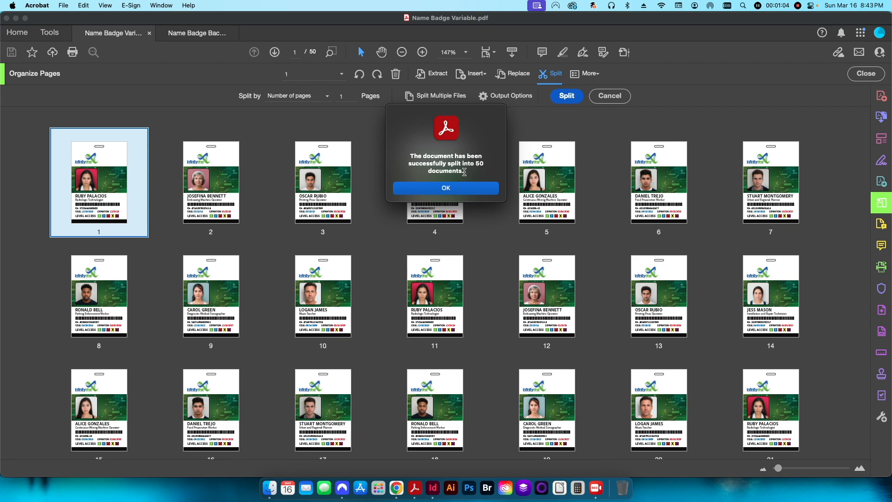
left_click(469, 189)
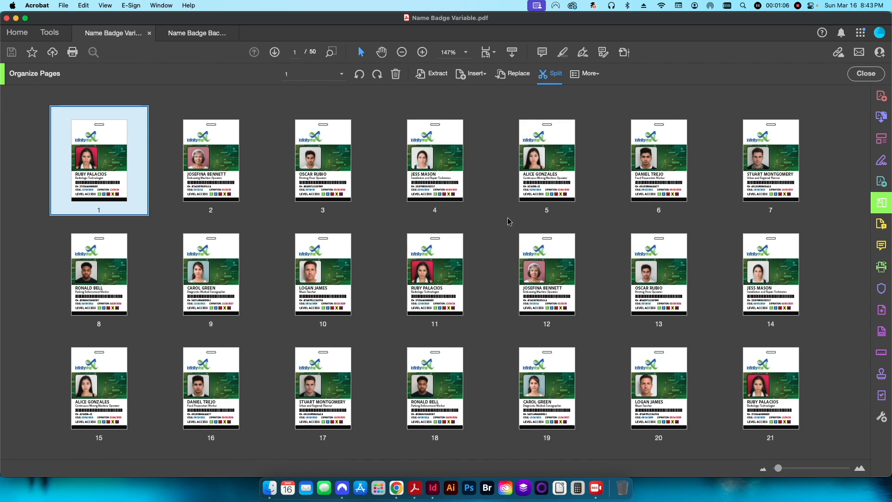
left_click(866, 74)
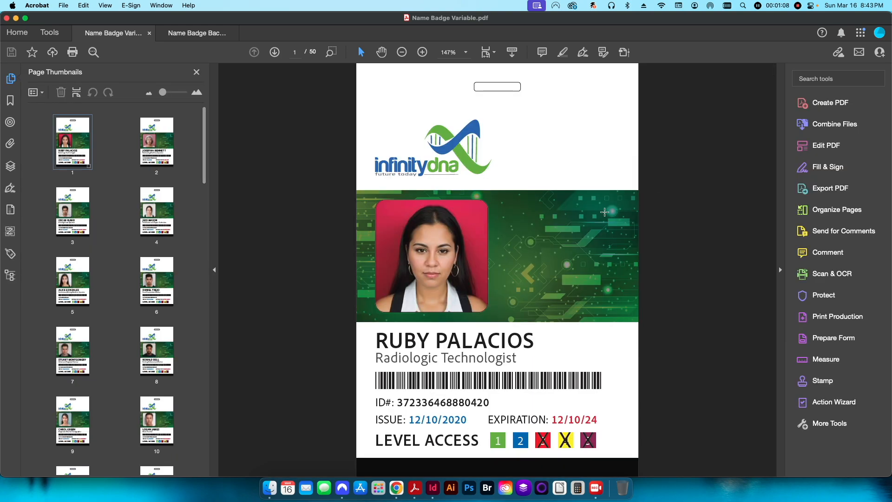
Return to the Data Merge Insert Page folder in Finder and look through the split Name Badge Variable PDF files
key("super+h")
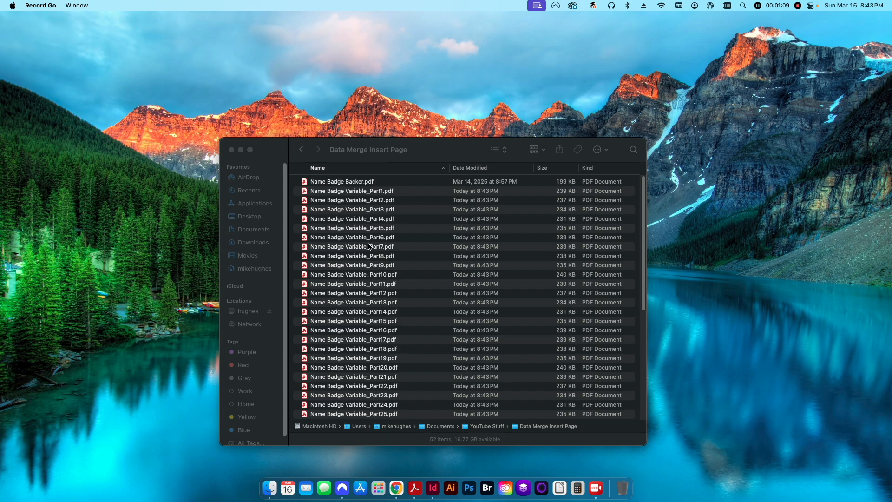
left_click(399, 155)
left_click_drag(380, 149, 324, 122)
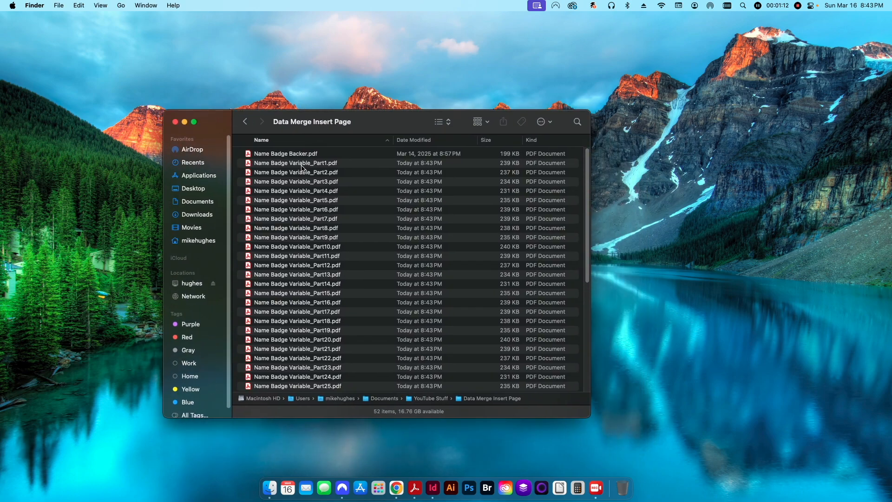
scroll(296, 197, "down", 10)
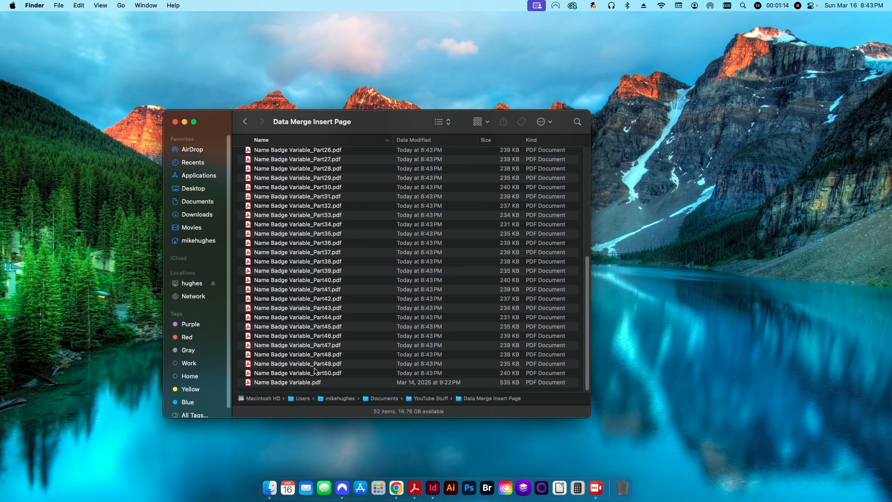
scroll(321, 302, "up", 10)
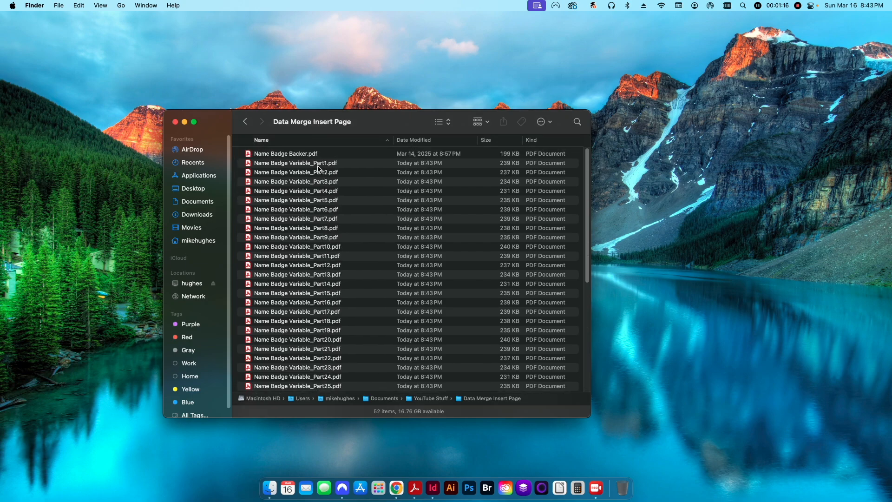
Inspect Name Badge Variable_Part1.pdf in Acrobat, close it and return to the file list in Finder
double_click(319, 165)
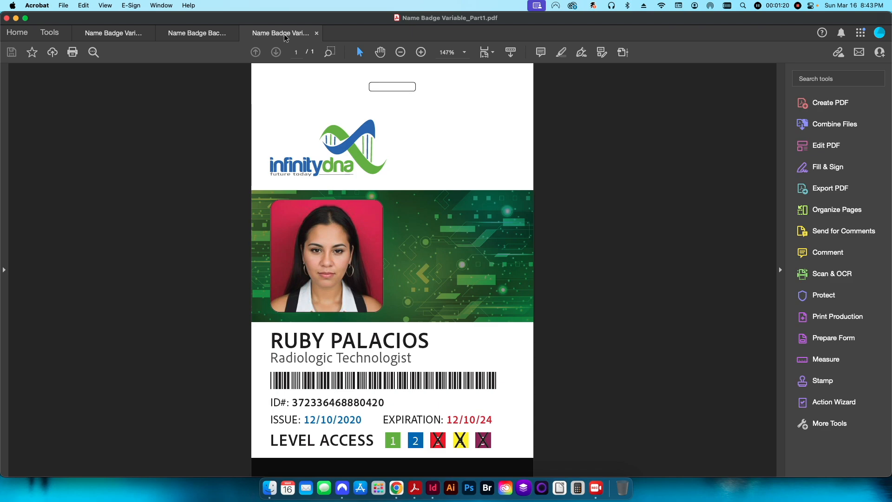
left_click(316, 33)
key("super+h")
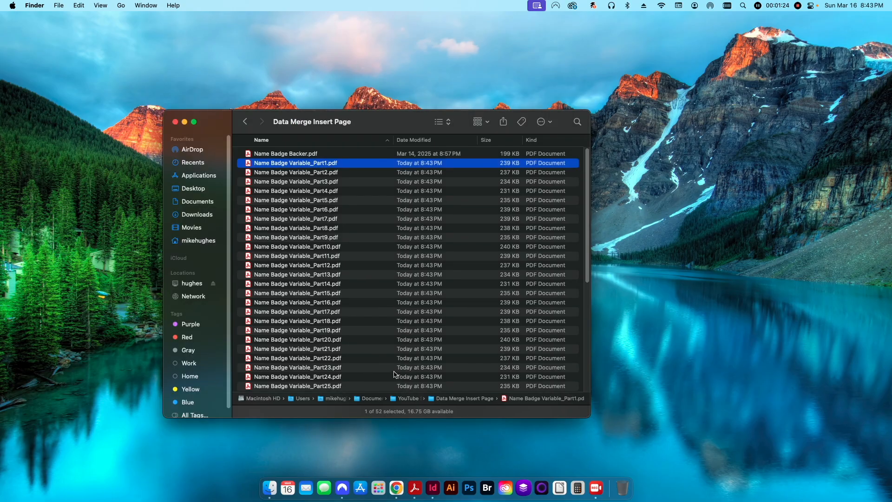
scroll(384, 313, "down", 10)
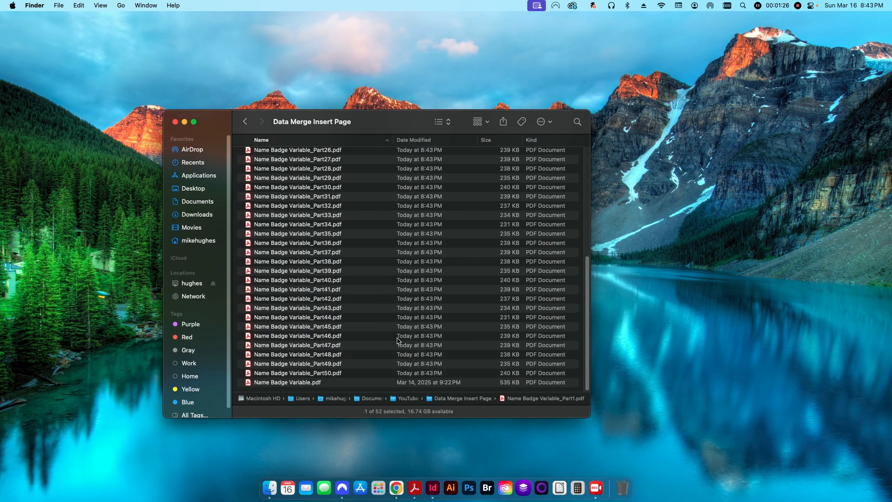
Switch to the untitled Google Sheets spreadsheet in Chrome and enter the headers Number in A1 and PDF File in B1
left_click(396, 488)
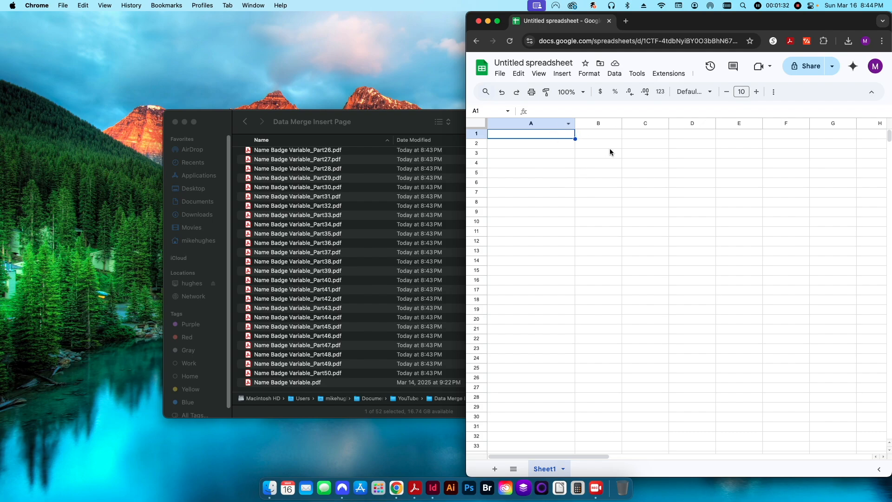
type("Number")
key("Tab")
type("P")
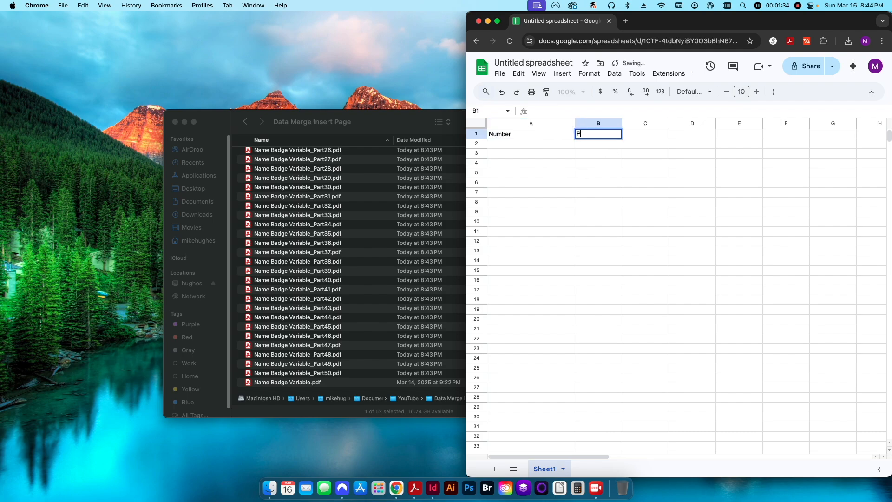
type("DF File")
key("Return")
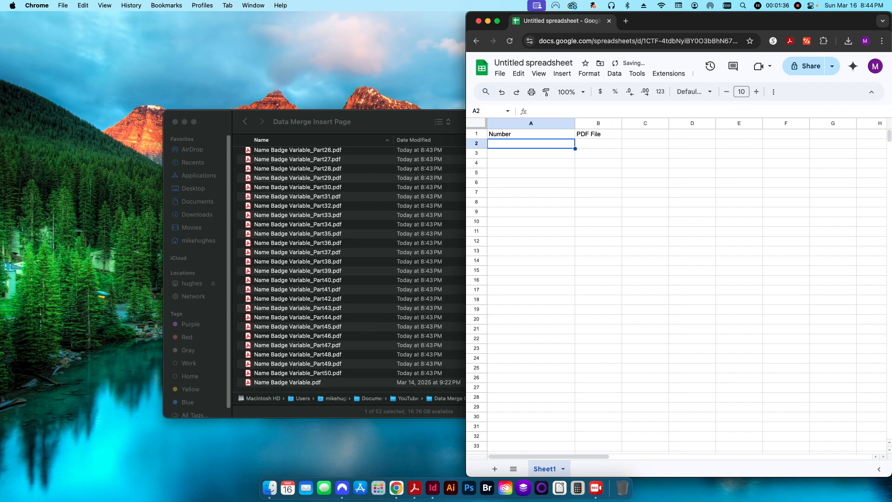
double_click(614, 134)
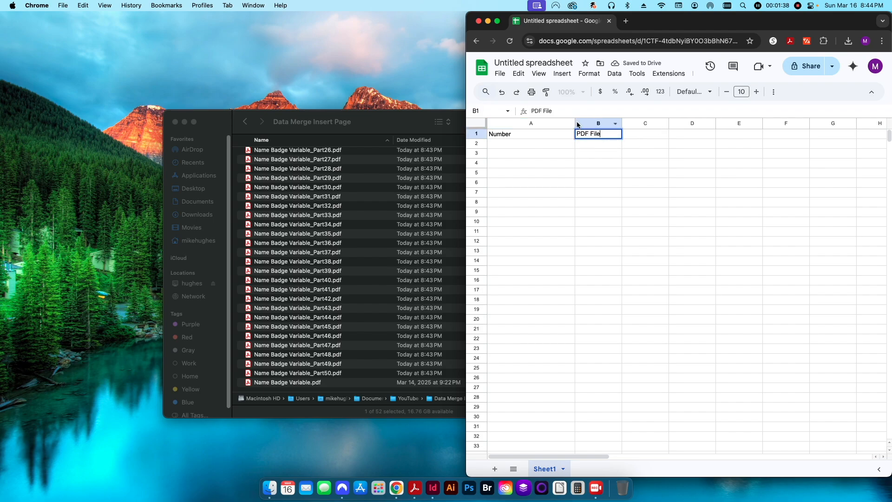
left_click(590, 154)
left_click(592, 134)
type("@")
key("Return")
Number the rows in the Number column from 1 to 50, filling A2:A51 as a series from 1 and 2
left_click(604, 135)
key("Down")
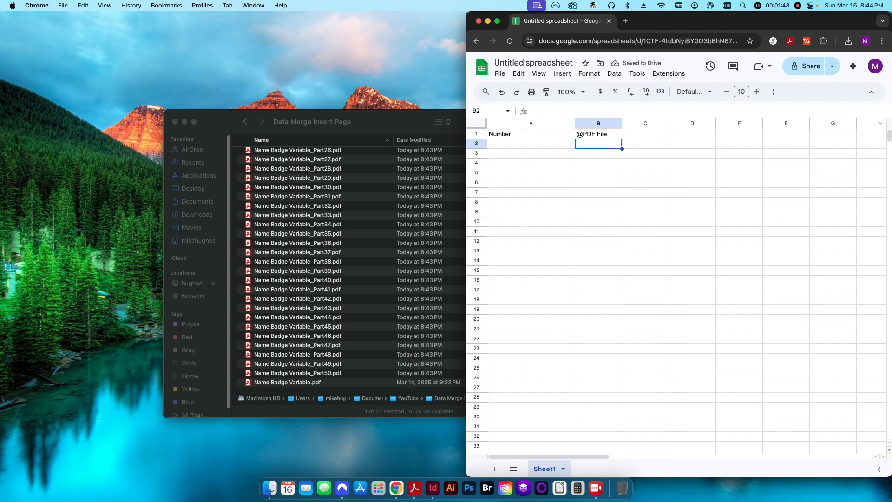
key("Left")
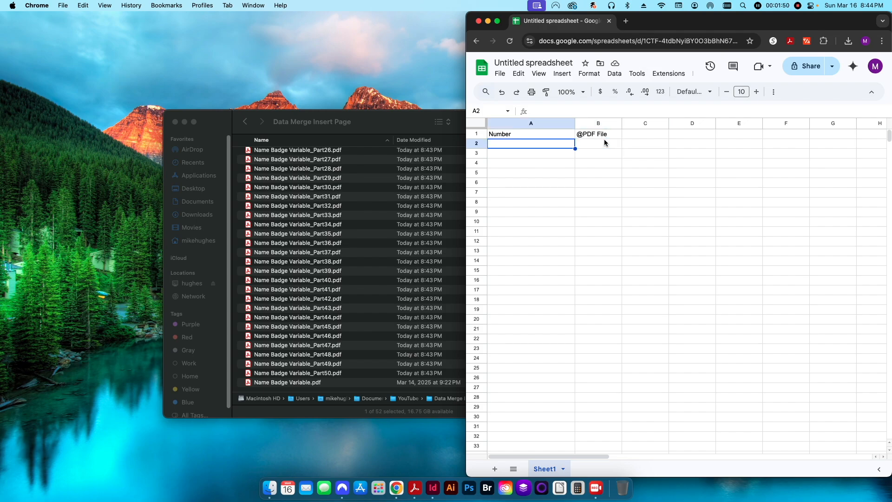
type("1")
key("Return")
type("2")
key("Return")
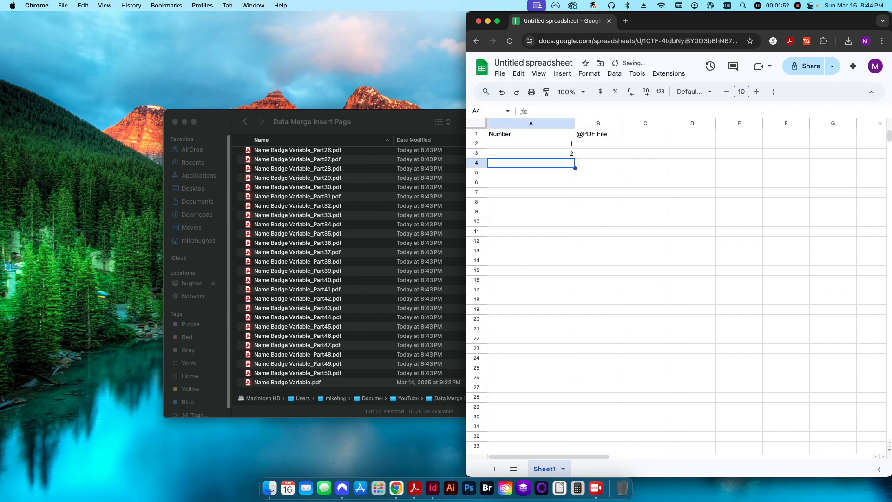
left_click_drag(570, 143, 540, 324)
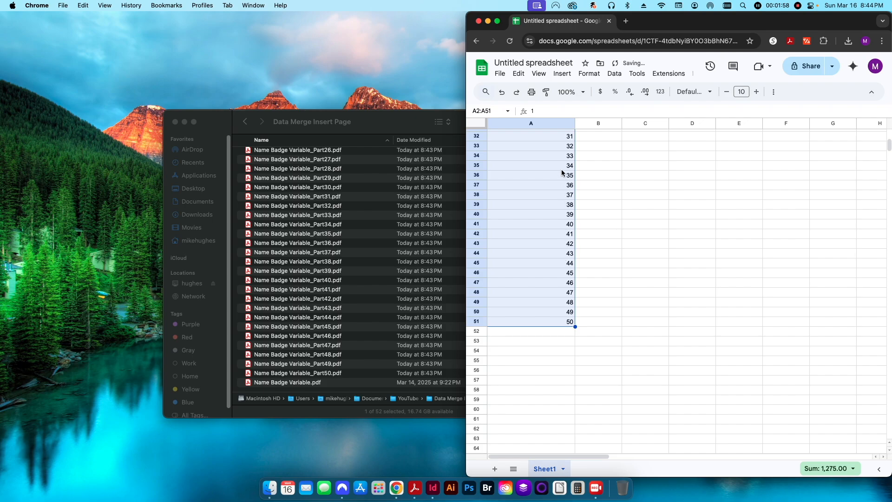
scroll(576, 223, "up", 10)
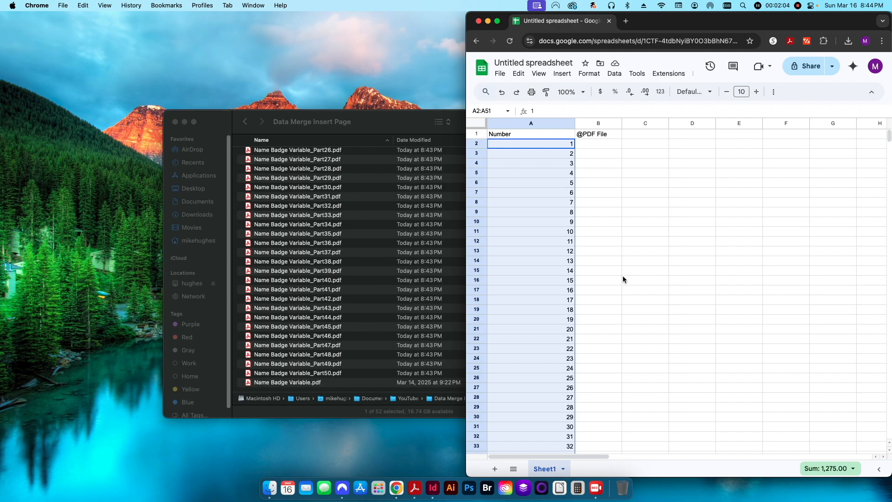
Enter the formula ="Name Badge Variable_Part"&A2&".pdf" in cell B2
left_click(602, 144)
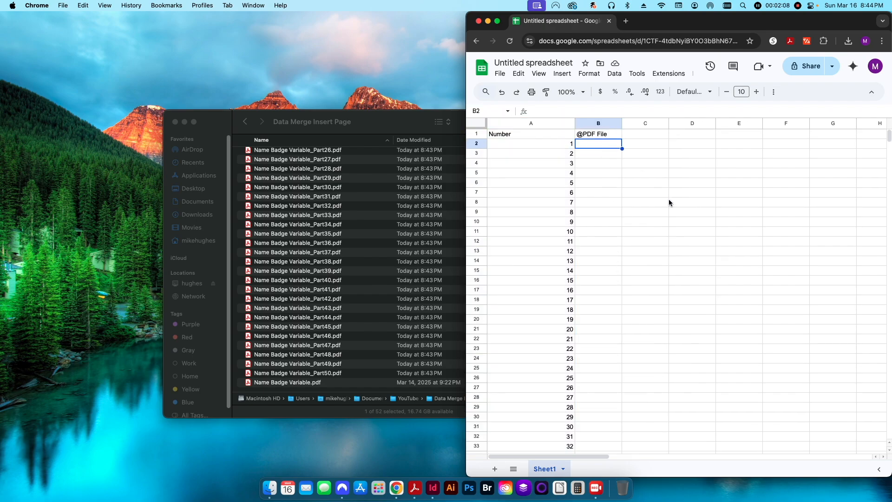
type("=")
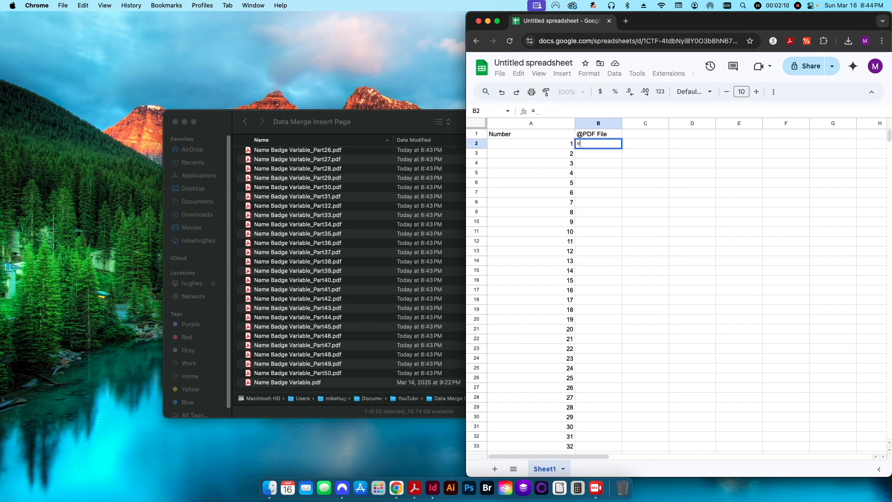
type("\"")
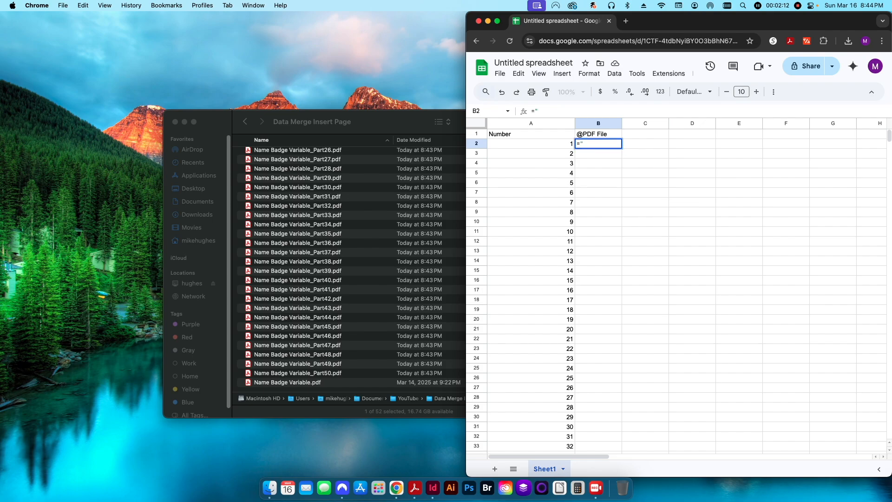
type("Name Badge")
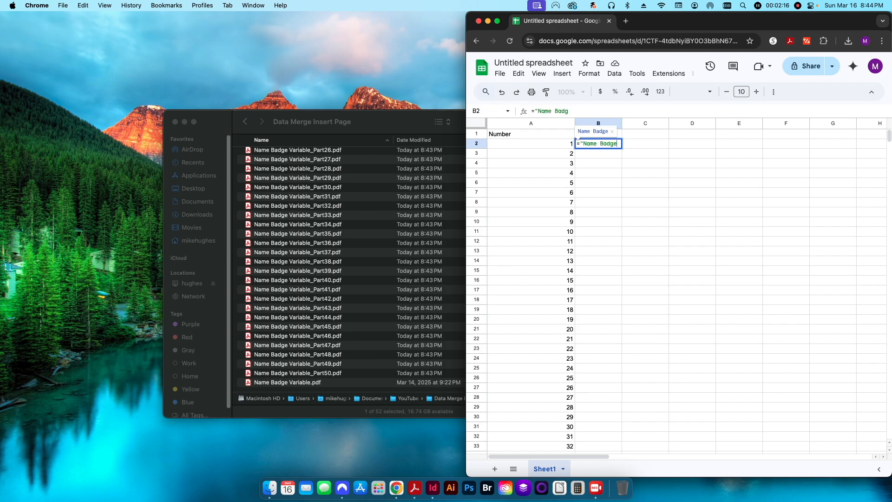
type(" Variable_")
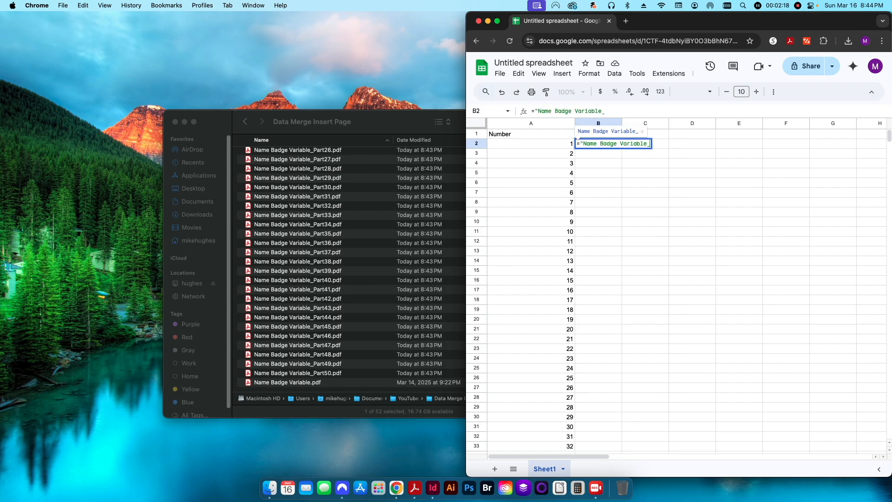
type("Part\"&")
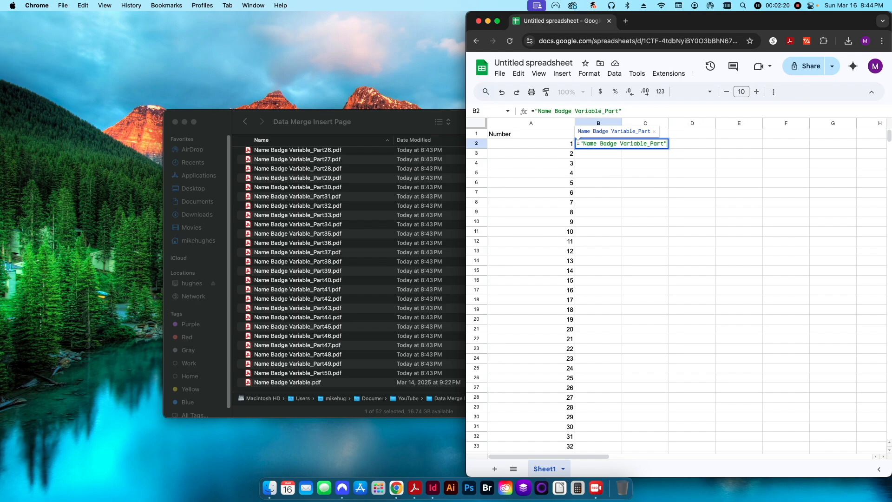
type("A2")
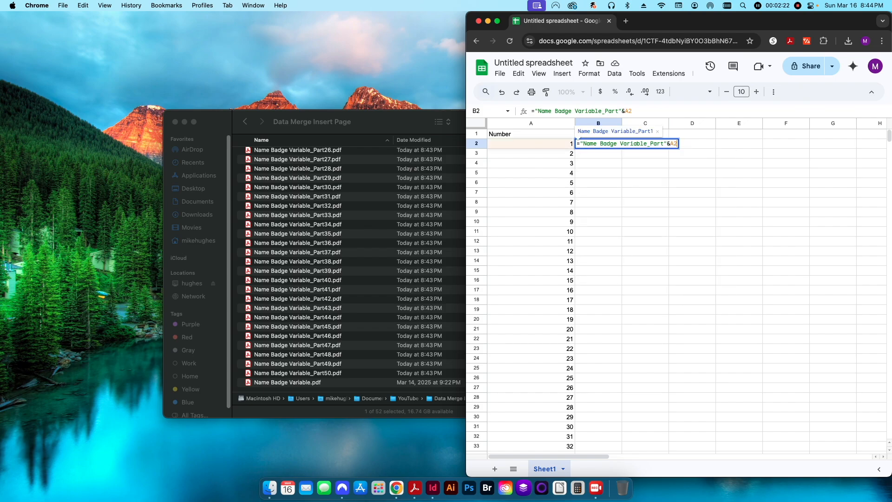
type("&\".pdf\"")
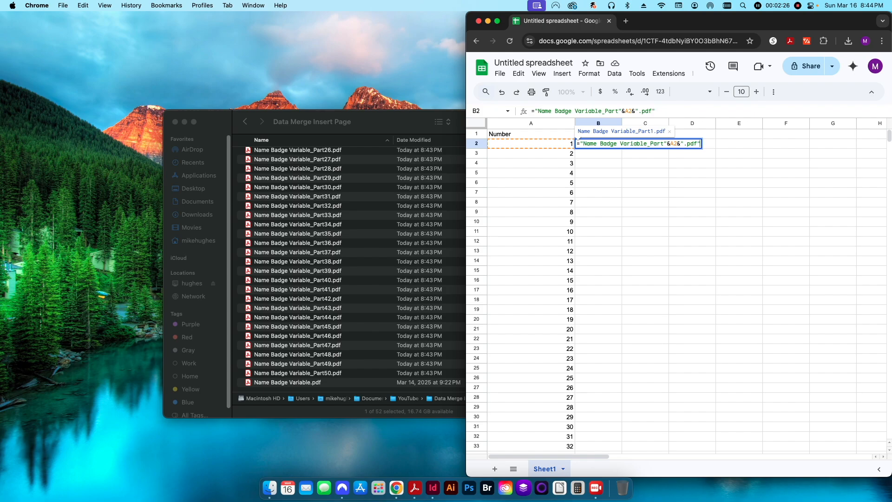
key("Return")
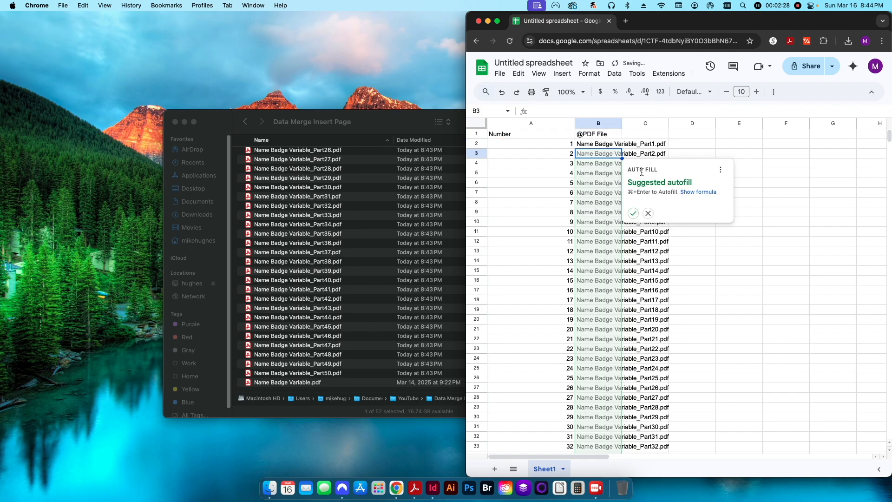
left_click(633, 213)
left_click(679, 241)
left_click(596, 145)
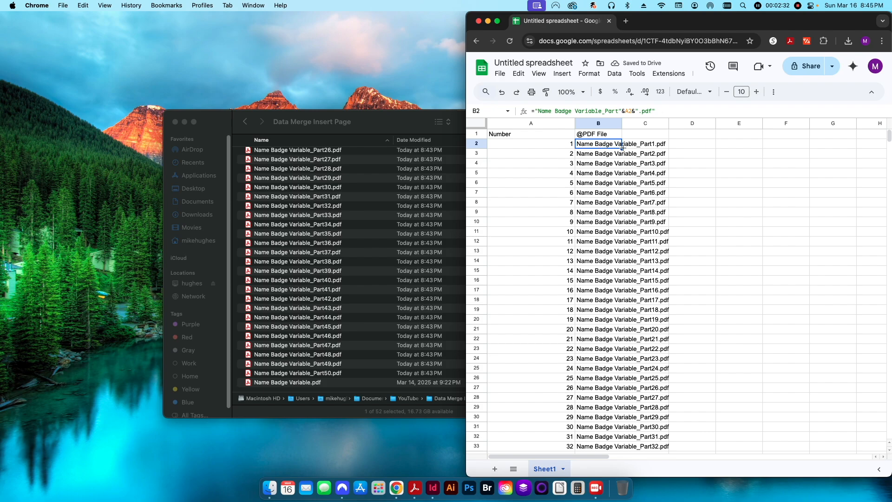
scroll(309, 176, "up", 10)
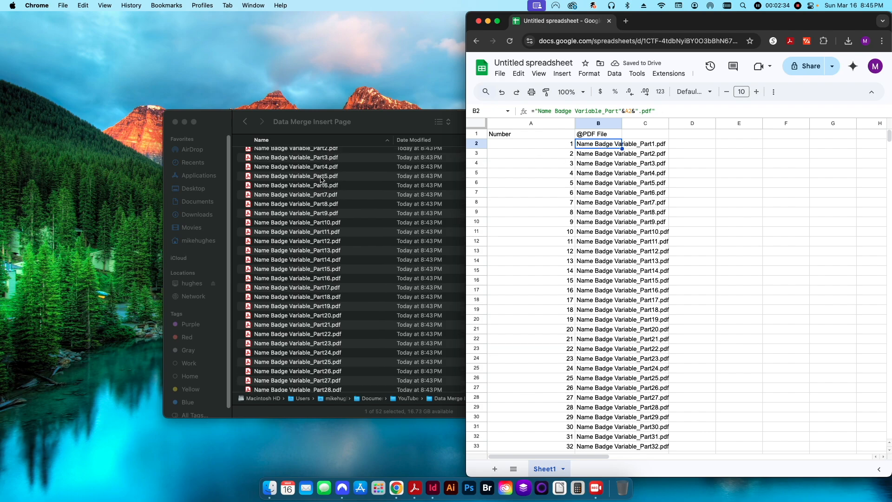
left_click(681, 261)
scroll(611, 223, "down", 15)
scroll(612, 225, "up", 10)
scroll(615, 256, "down", 4)
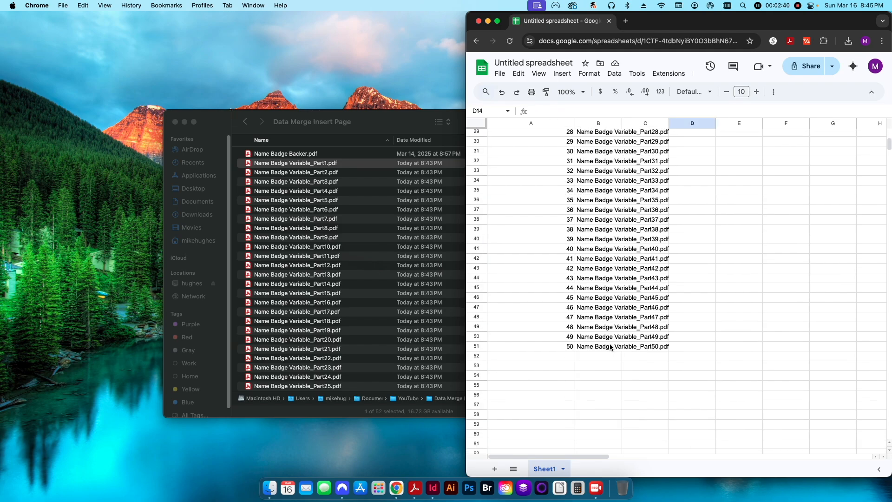
scroll(625, 344, "up", 10)
Download the sheet as comma-separated values and move Untitled spreadsheet - Sheet1.csv into the Data Merge Insert Page folder in Finder
left_click(500, 73)
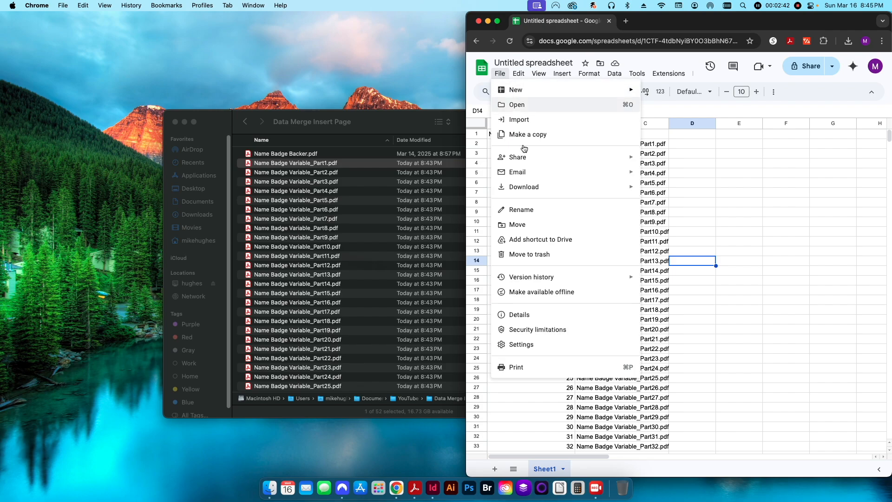
mouse_move(608, 193)
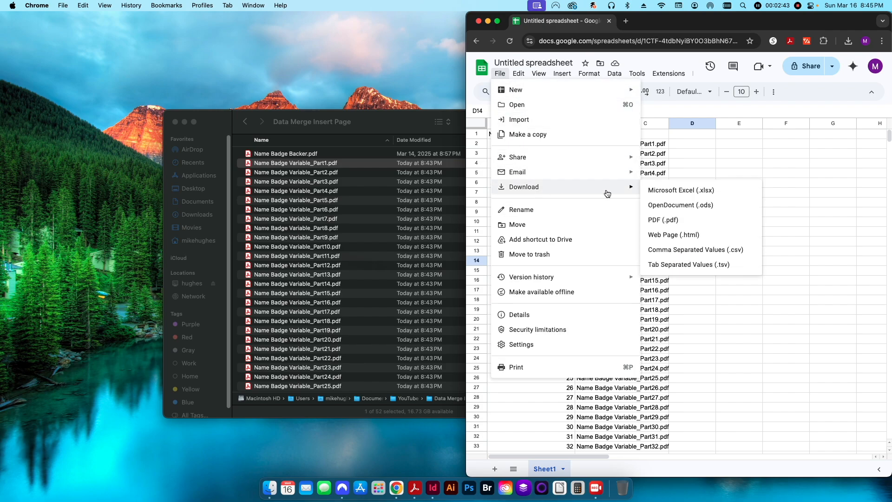
left_click(687, 251)
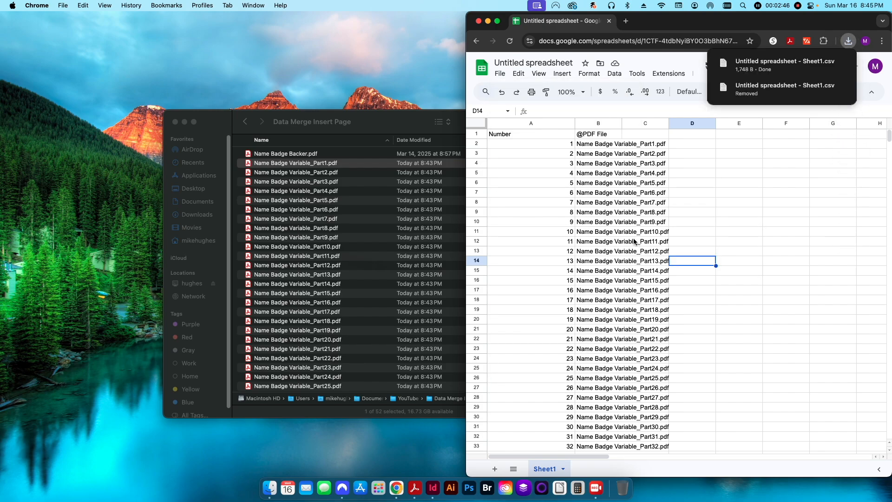
key("super+h")
left_click_drag(866, 27, 427, 207)
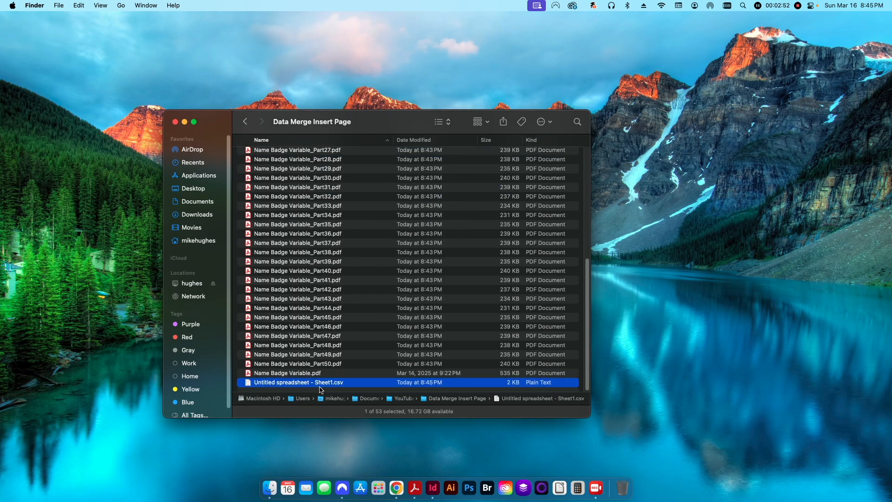
scroll(349, 308, "up", 10)
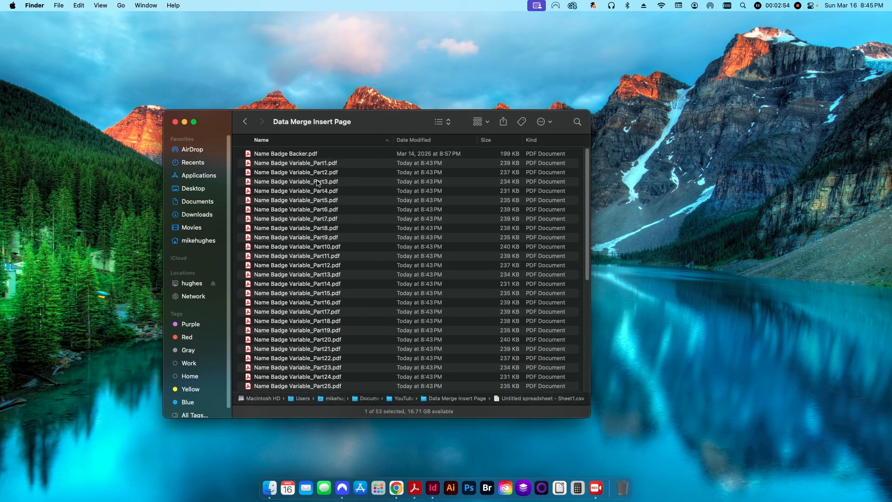
Switch to InDesign and create a new document 3.75 in wide and 5.5 in high
left_click(433, 488)
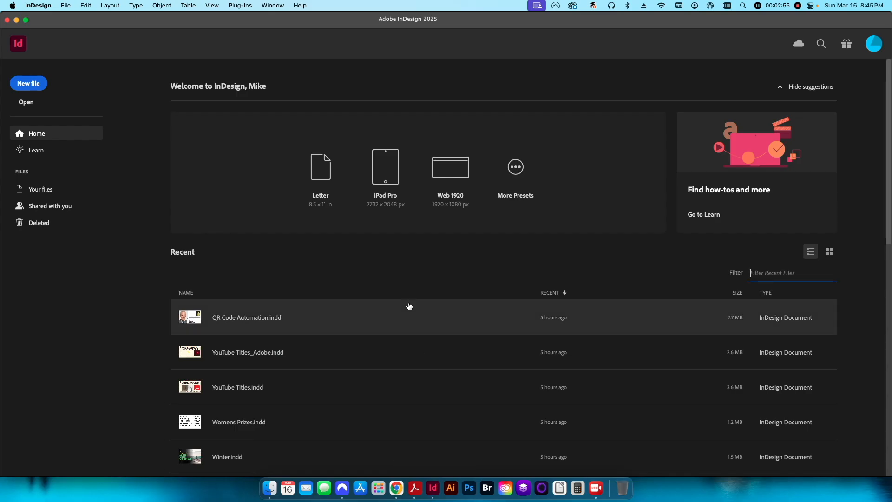
left_click(30, 84)
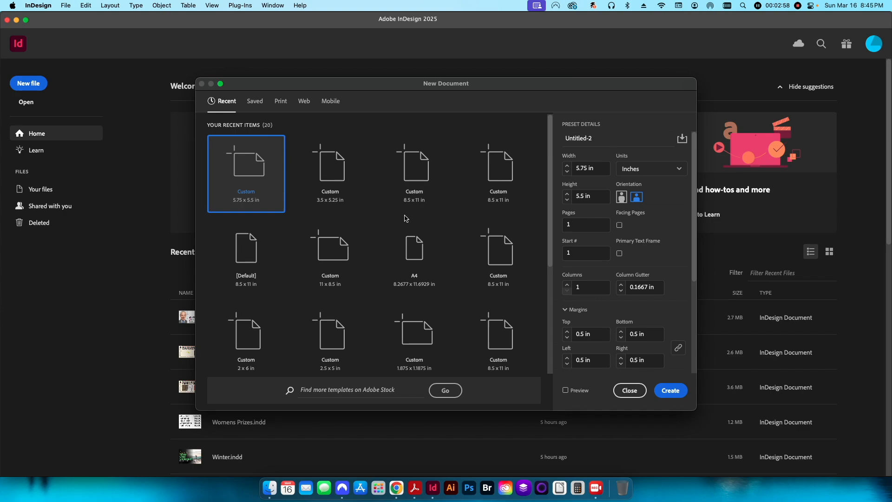
left_click(595, 173)
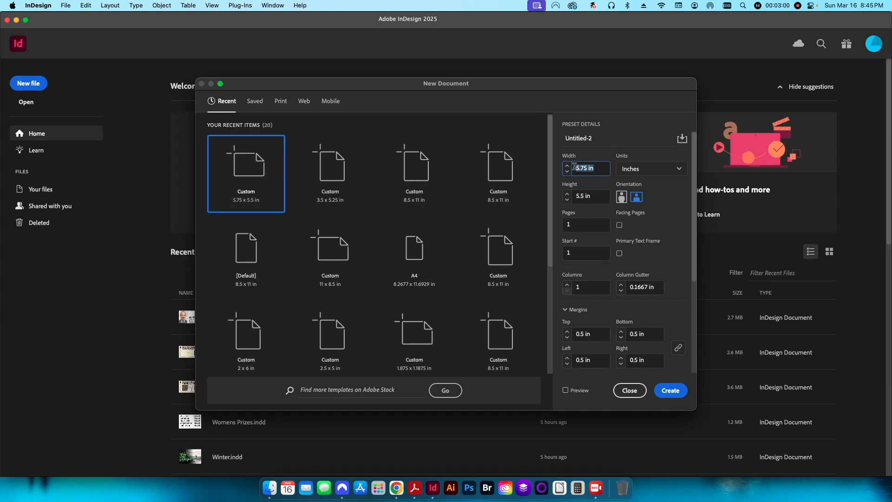
left_click(579, 169)
key("BackSpace")
type("3")
left_click(671, 390)
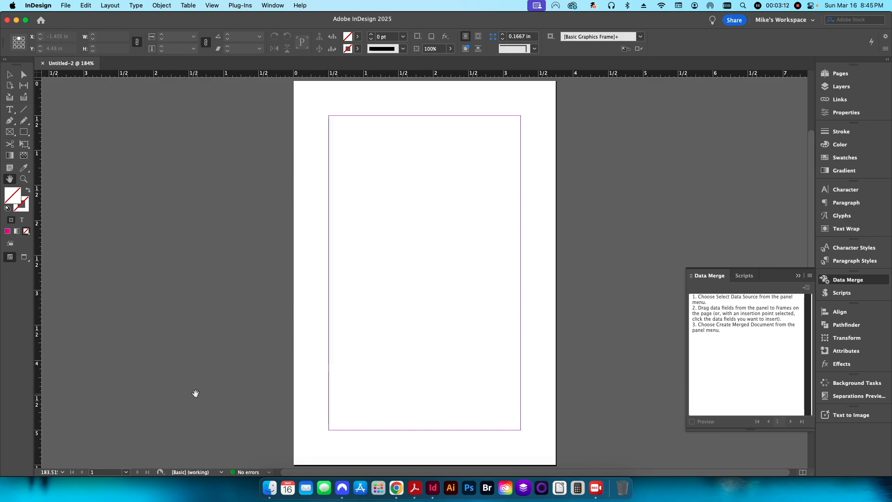
Add a second page to the document and go to it
key("super+alt+p")
key("Return")
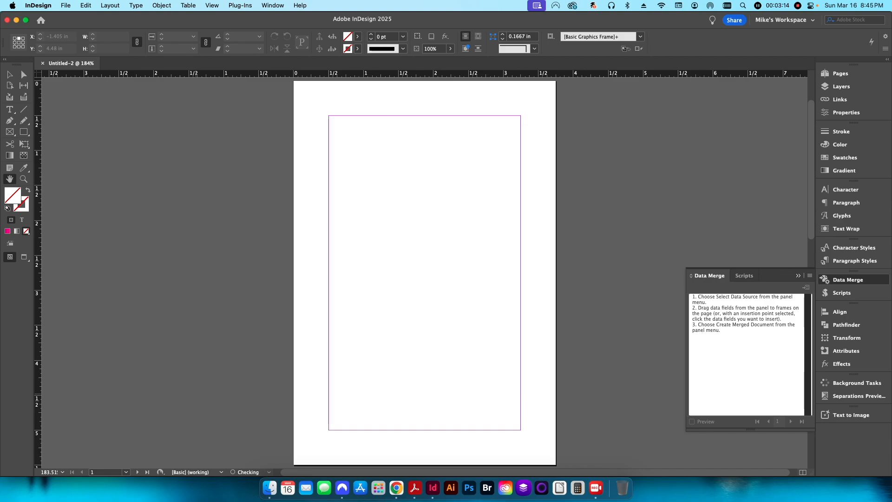
left_click(137, 473)
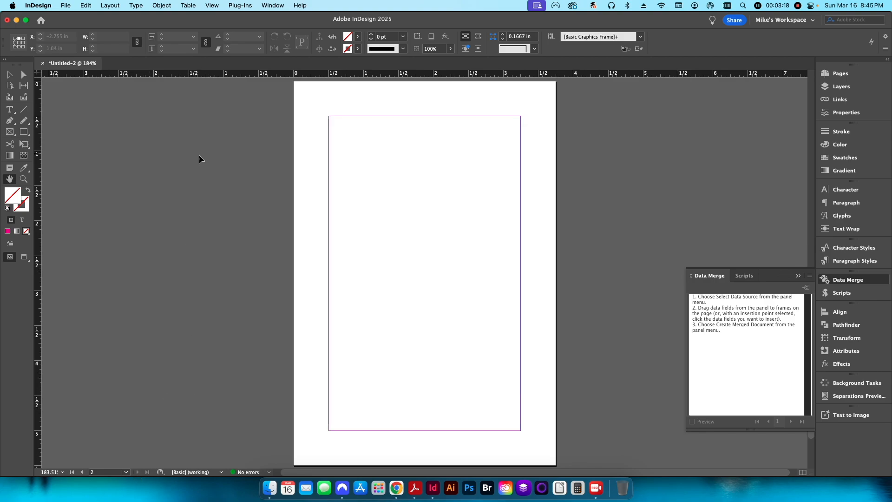
Place Name Badge Backer.pdf on page 2 and center it vertically and horizontally on the page
key("super+d")
left_click(373, 119)
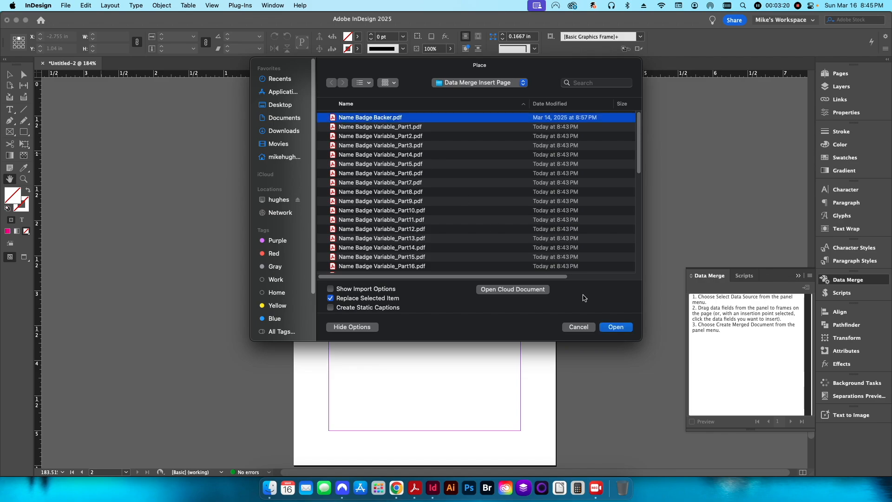
left_click(616, 327)
left_click(372, 191)
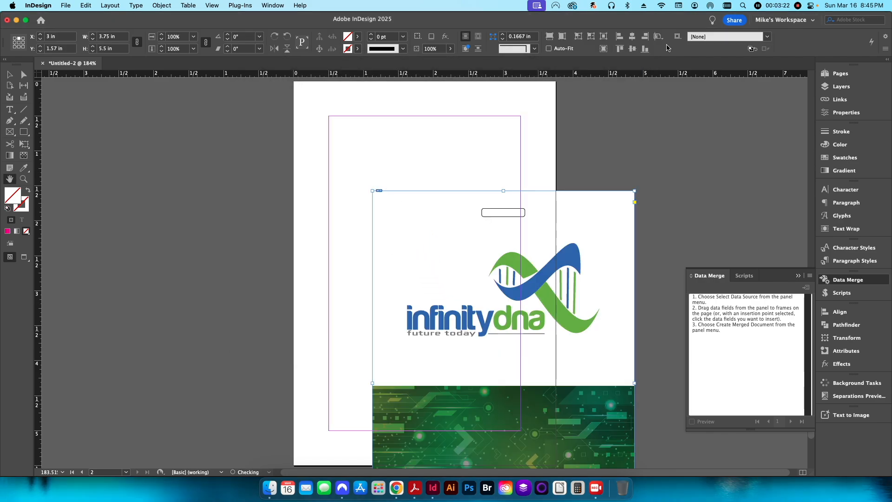
left_click(633, 49)
left_click(632, 37)
left_click(612, 183)
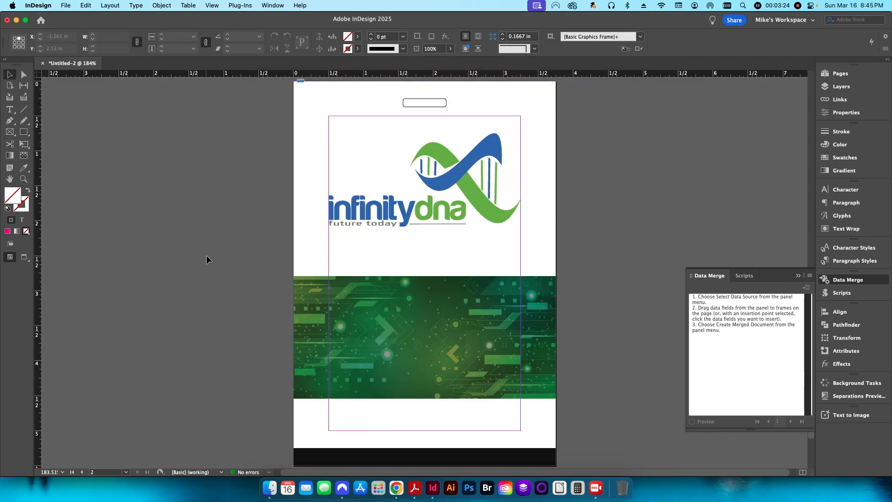
Draw an empty graphic frame on page 1 and fit it to the full 3.75 by 5.5 in page
key("shift+Page_Up")
key("f")
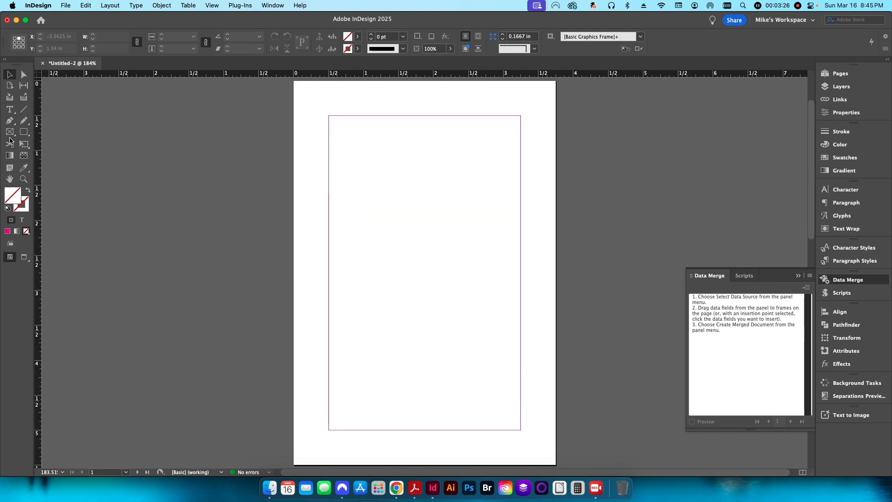
left_click_drag(291, 80, 556, 466)
key("v")
scroll(408, 279, "up", 1)
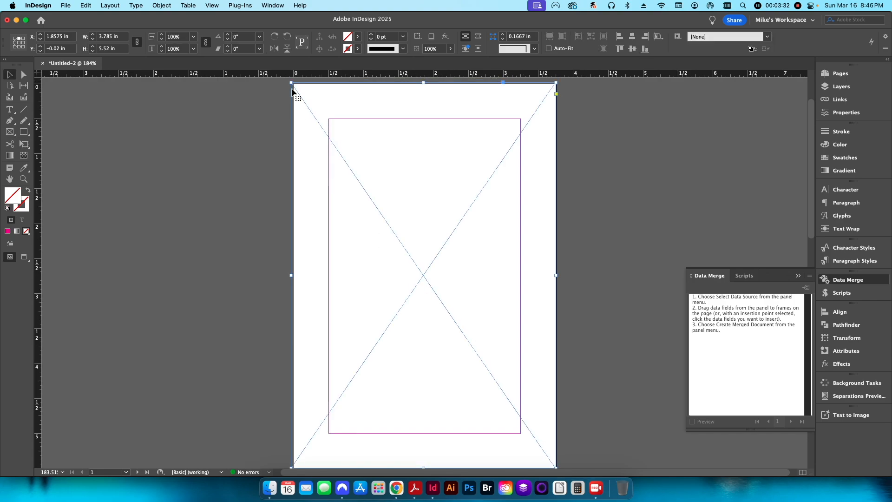
left_click_drag(290, 80, 293, 84)
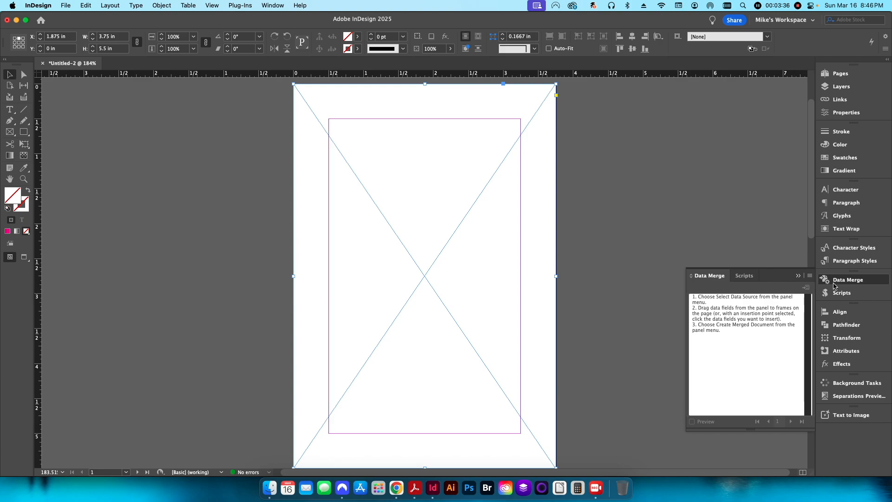
Select Untitled spreadsheet - Sheet1.csv as the data merge source
left_click(809, 276)
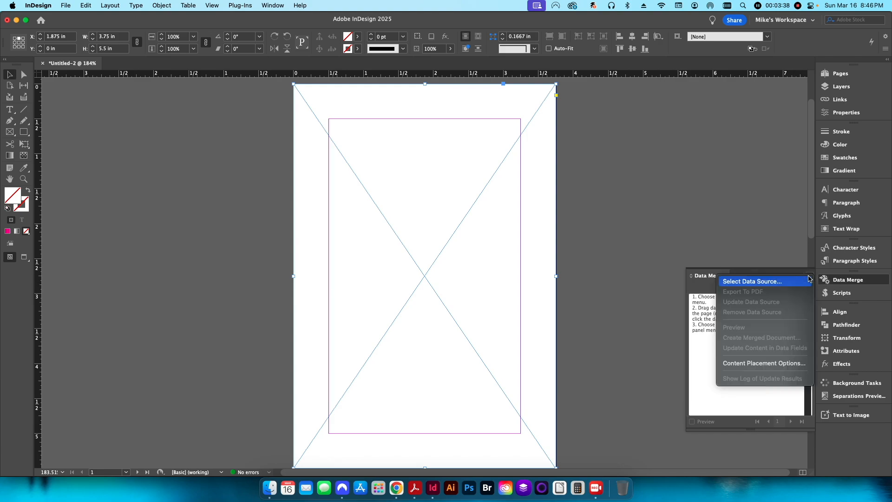
left_click(807, 282)
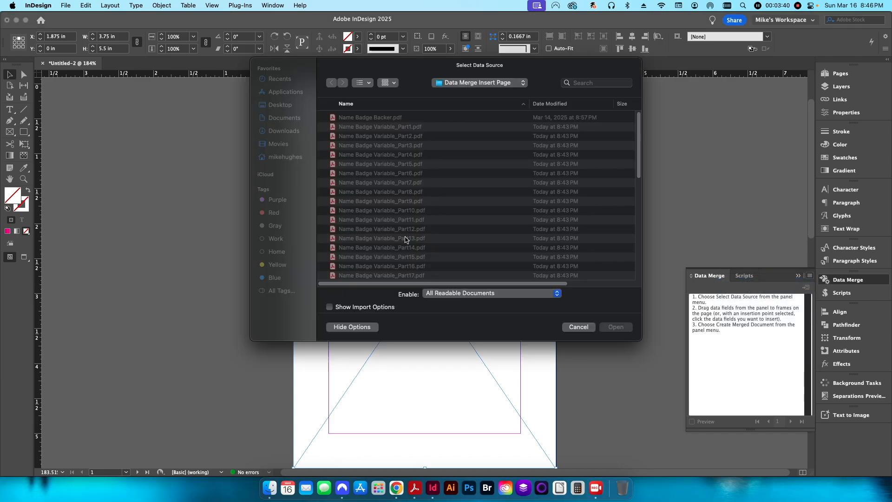
scroll(367, 205, "down", 10)
left_click(446, 270)
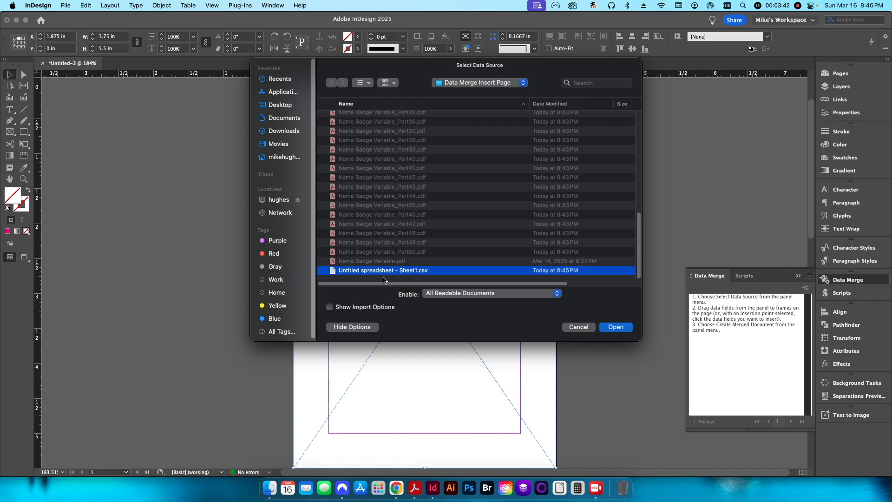
left_click(621, 328)
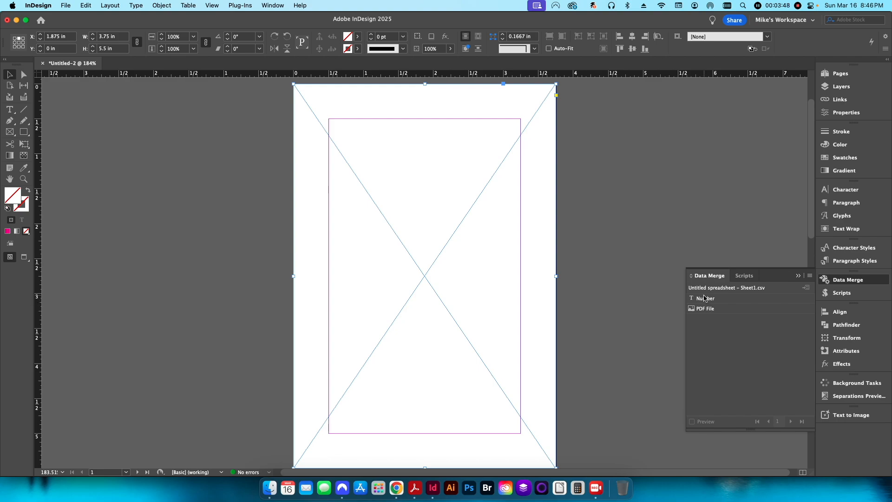
Assign the PDF File image field to the full-page frame on page 1 and deselect the frame
left_click(629, 314)
left_click_drag(704, 312, 486, 269)
left_click(708, 310)
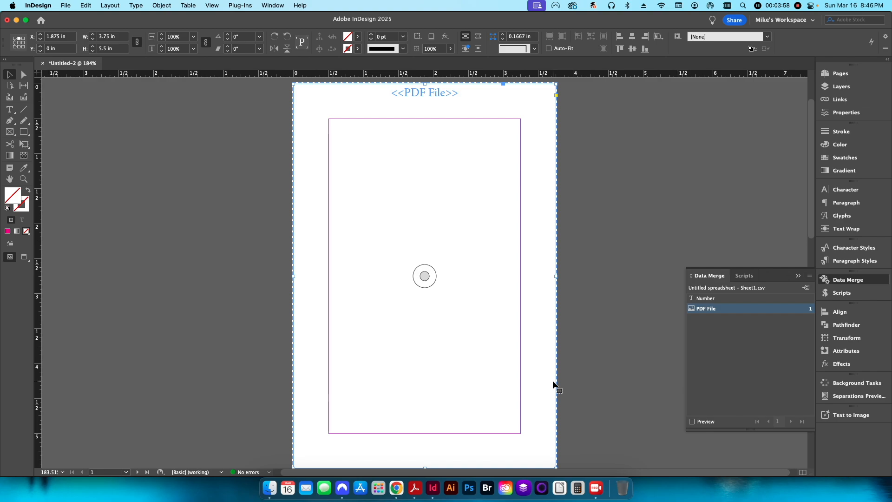
left_click(603, 356)
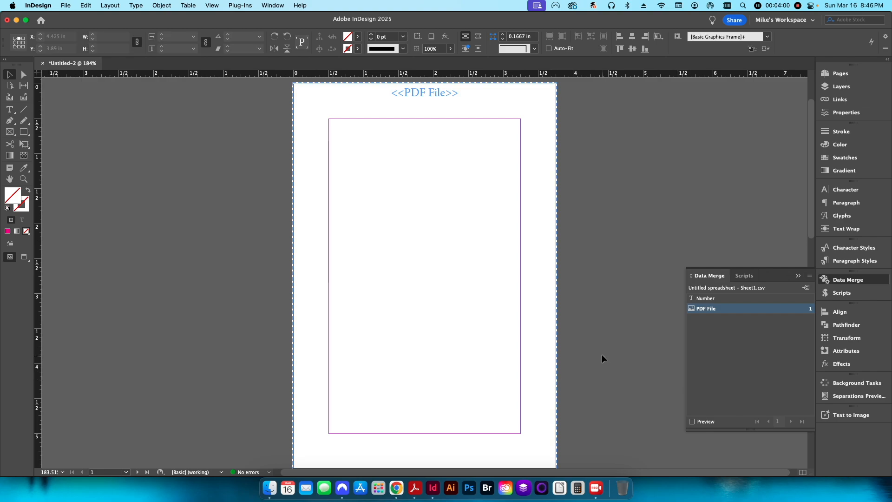
Preview the merged records on page 1 from the first through the last, return to the first record and check page 2
left_click(692, 421)
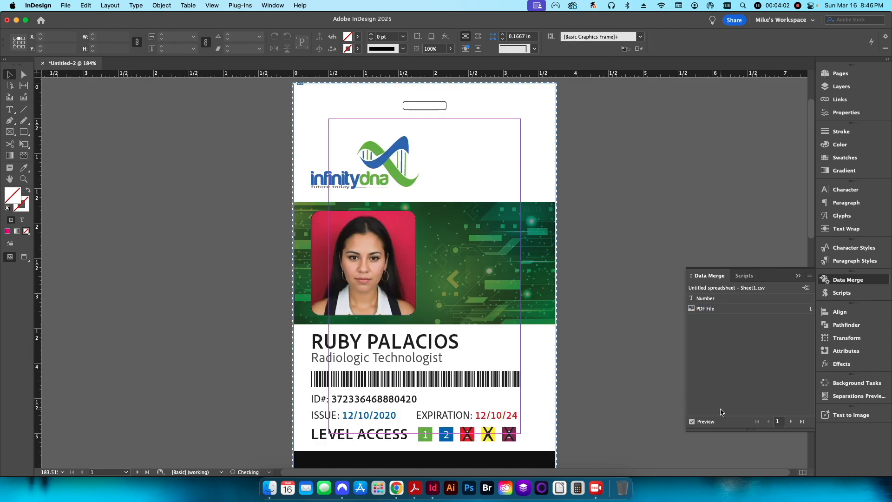
left_click(790, 422)
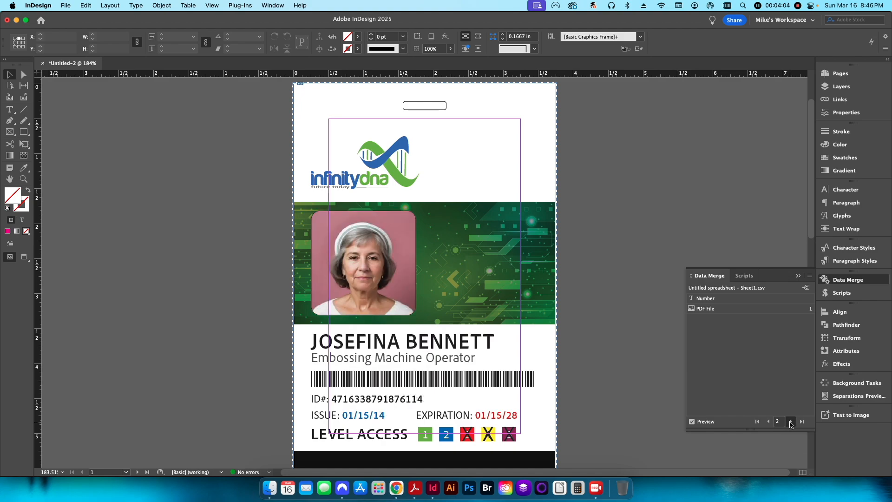
left_click(791, 421)
left_click(790, 422)
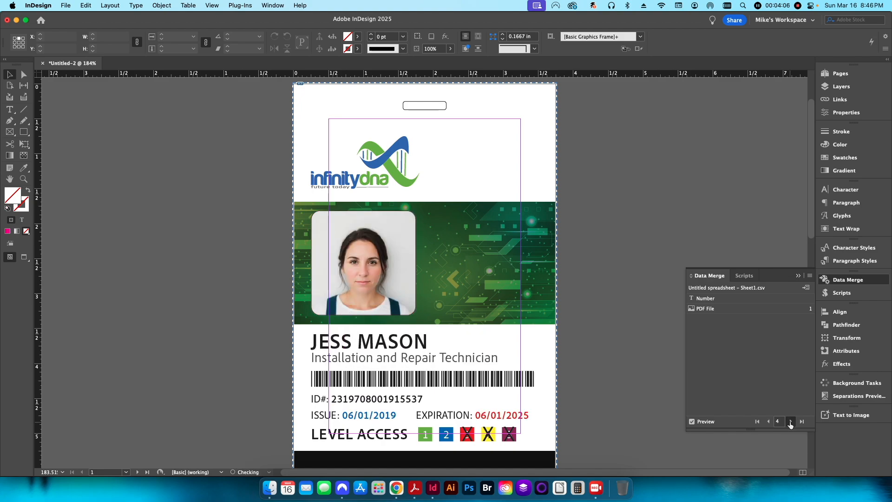
left_click(791, 422)
left_click(802, 422)
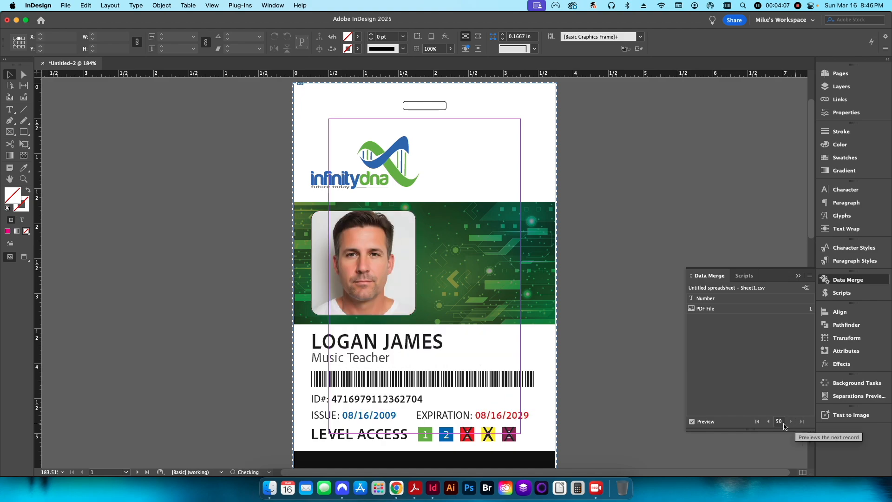
left_click(757, 421)
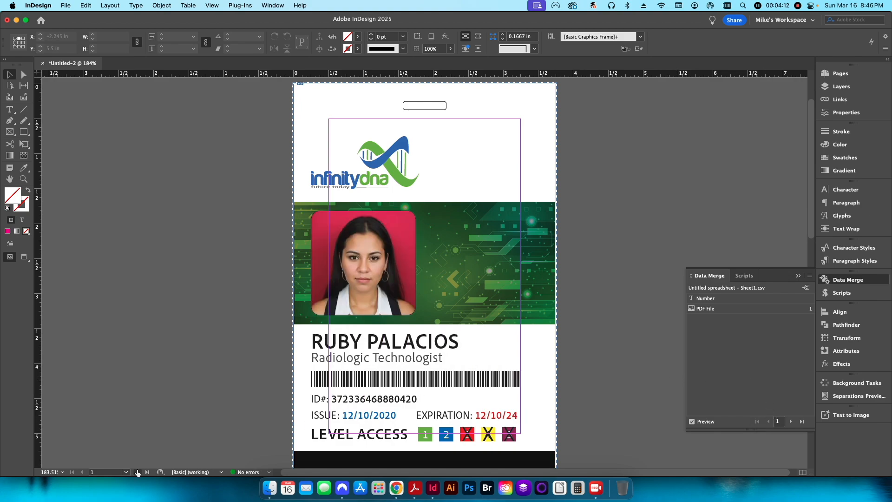
left_click(137, 472)
Create a merged PDF of all records, exporting with the [Press Quality] preset
left_click(809, 276)
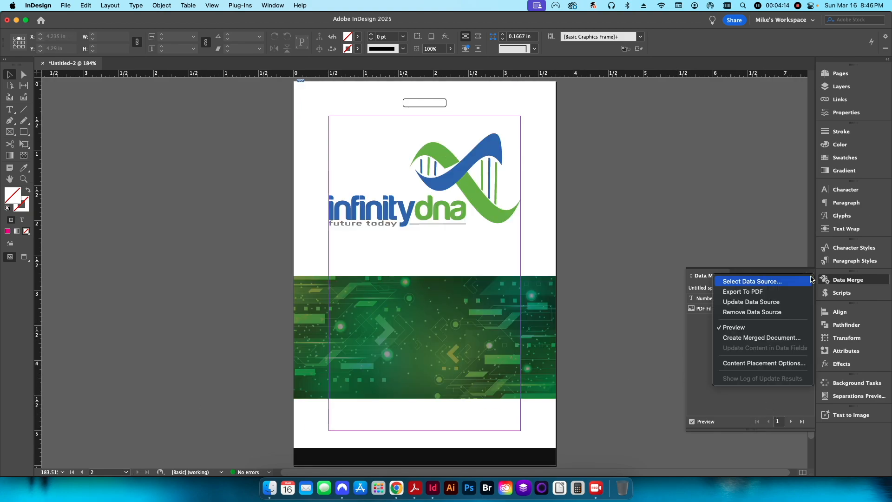
left_click(762, 337)
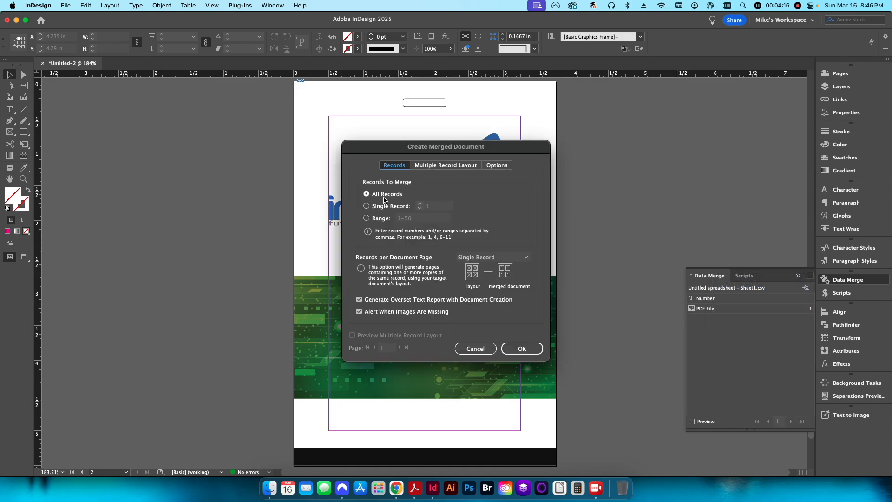
left_click(522, 349)
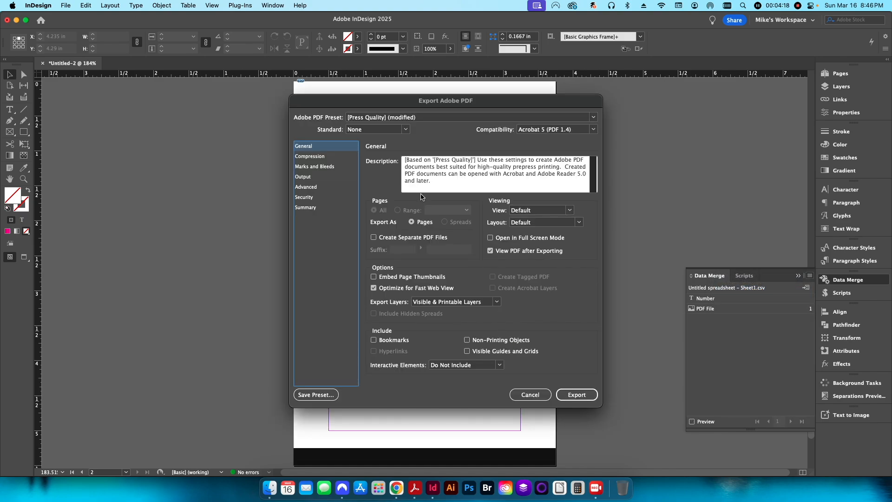
left_click(405, 117)
left_click(392, 165)
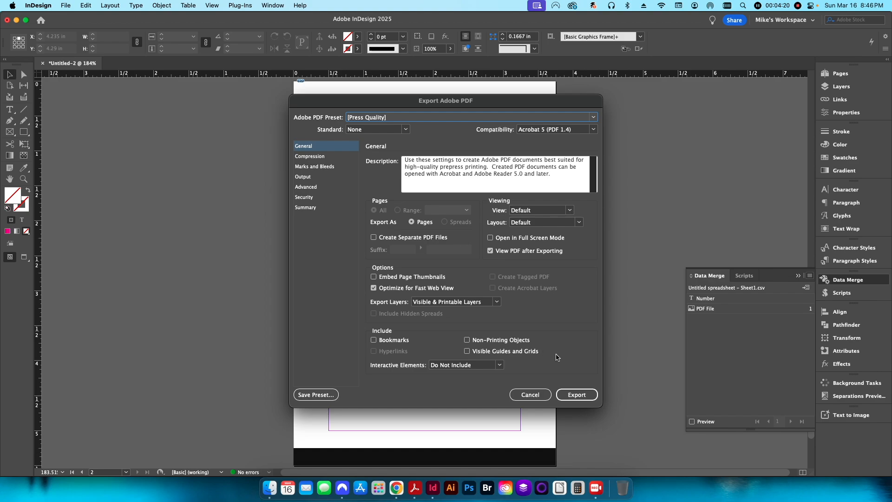
left_click(576, 394)
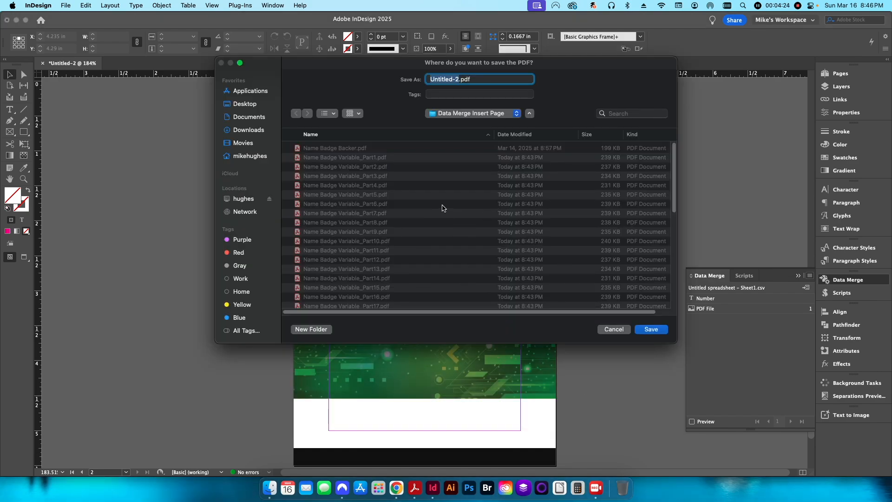
Save the merged PDF as Name Badge With Backer in the Data Merge Insert Page folder and dismiss the overset text report
type("Name Badg")
key("BackSpace")
type("ge With Backer")
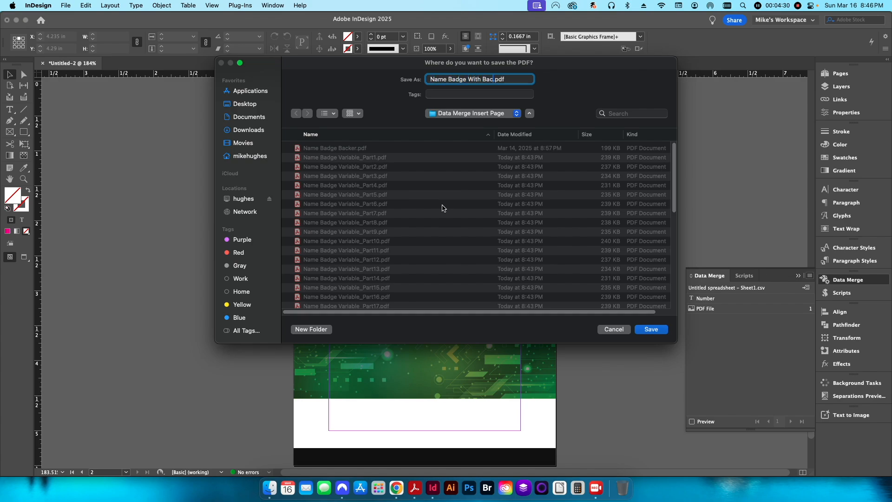
key("Return")
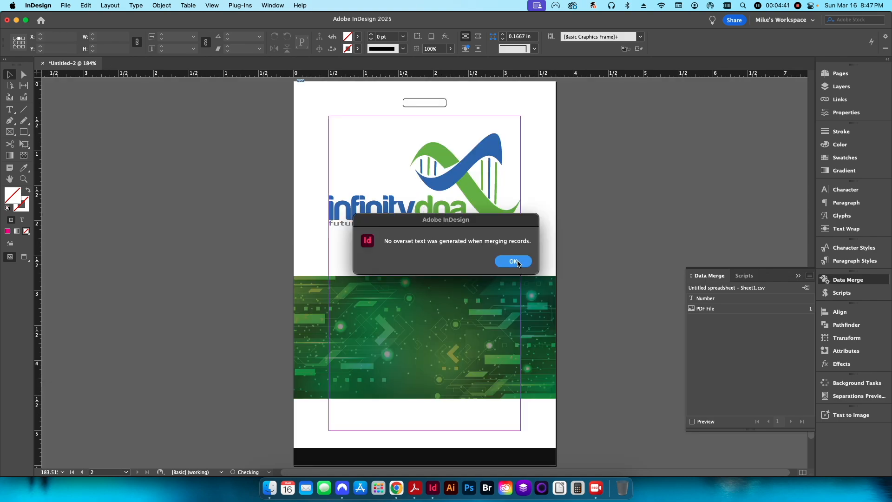
left_click(514, 262)
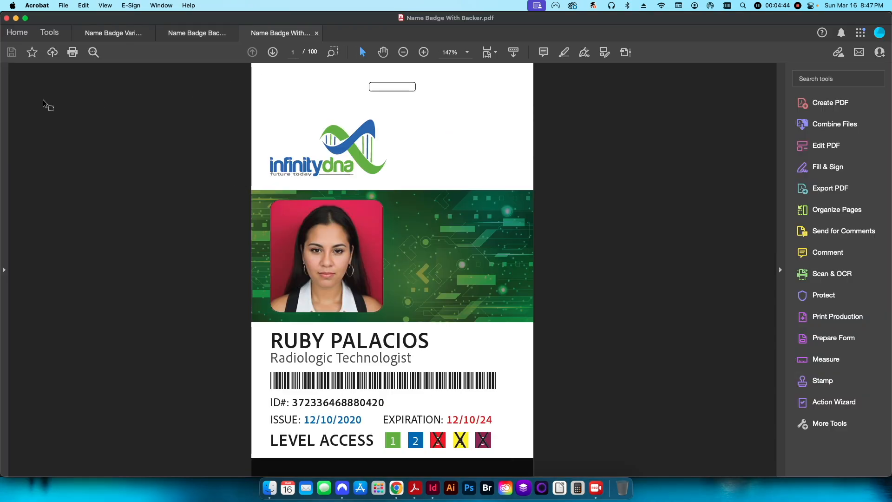
Examine the page thumbnails of Name Badge With Backer.pdf for alternating badges and backers, and close it and Name Badge Backer.pdf
left_click(4, 101)
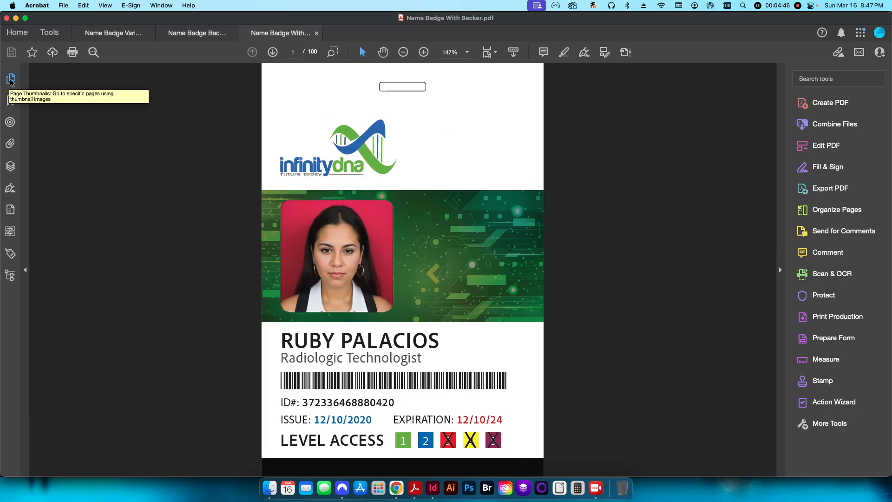
left_click(11, 80)
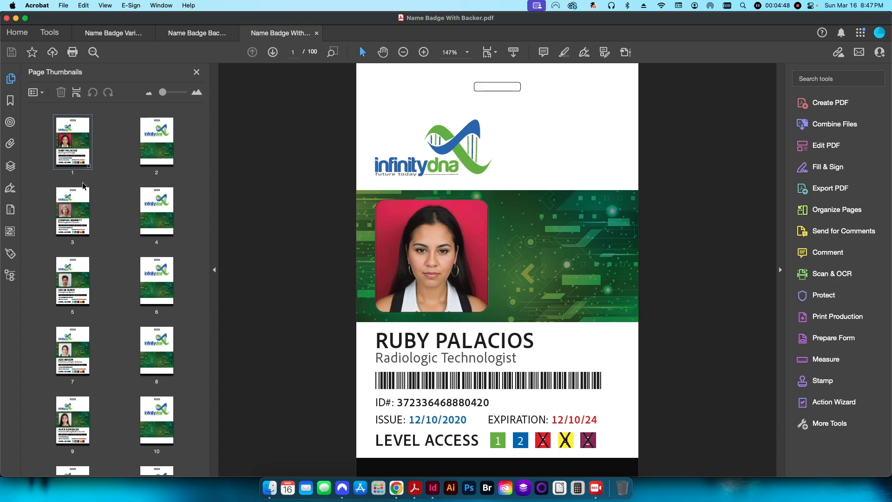
scroll(93, 368, "down", 15)
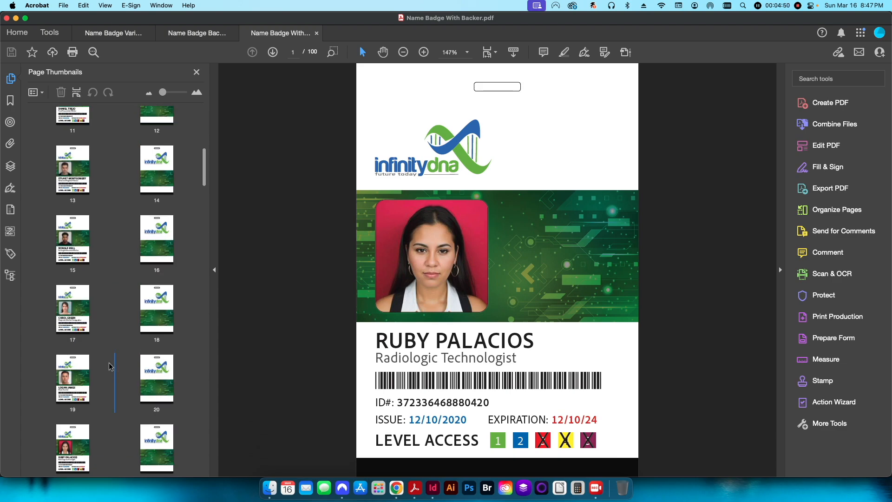
scroll(111, 367, "down", 20)
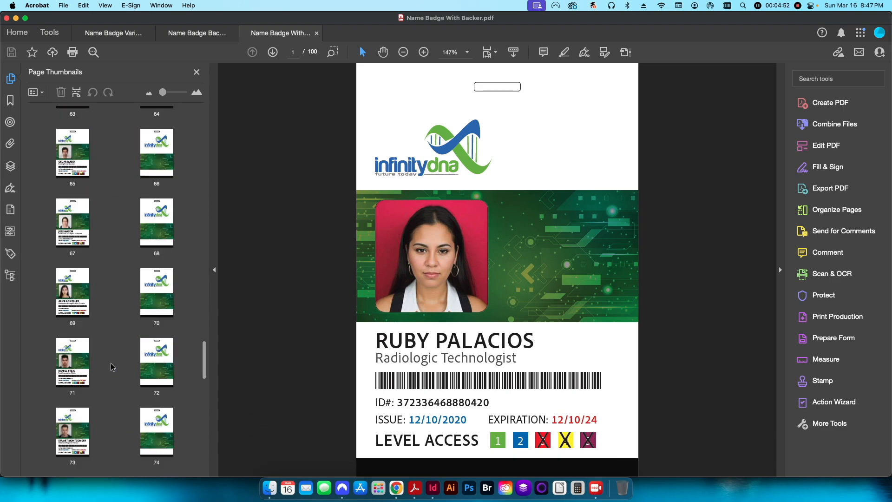
scroll(104, 337, "up", 10)
left_click_drag(205, 350, 213, 121)
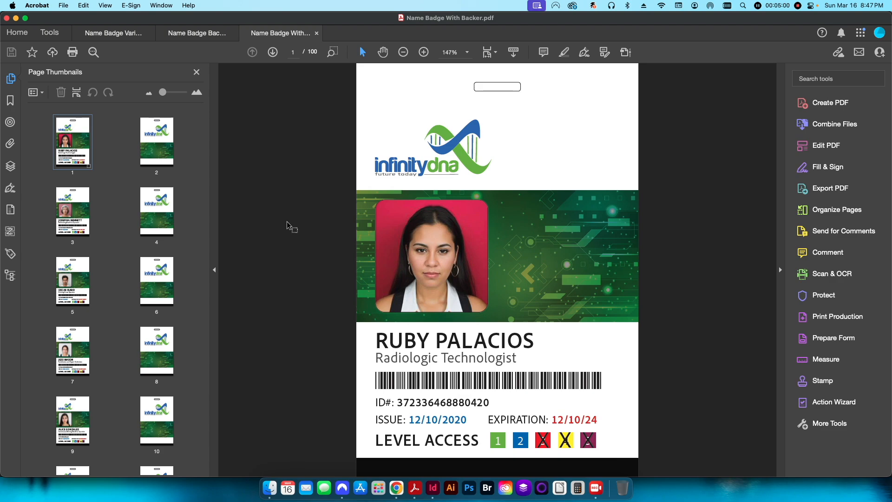
key("super+w")
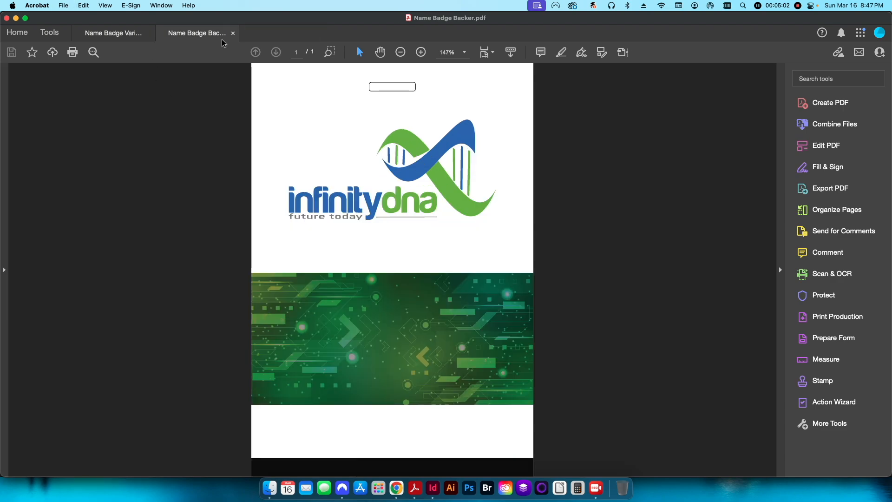
key("super+w")
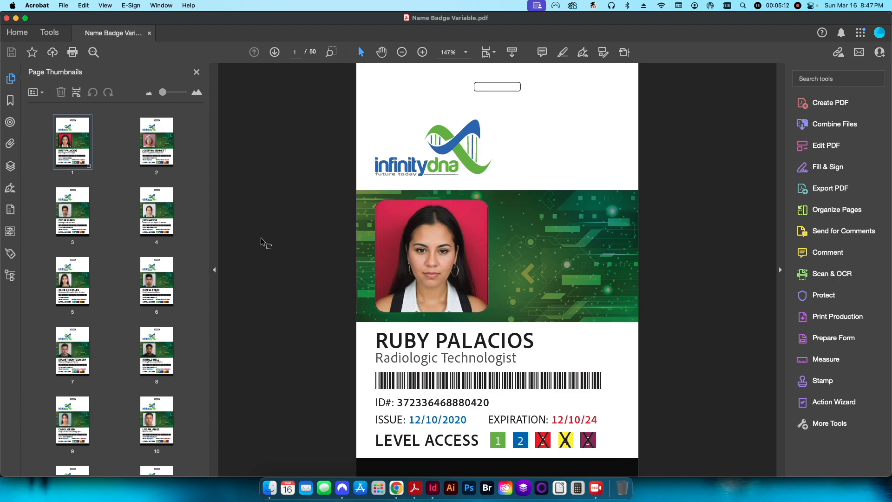
Configure the Preflight Insert Blank Page fixup to insert 1 copy after each page, applied to all pages
left_click(814, 318)
left_click(797, 119)
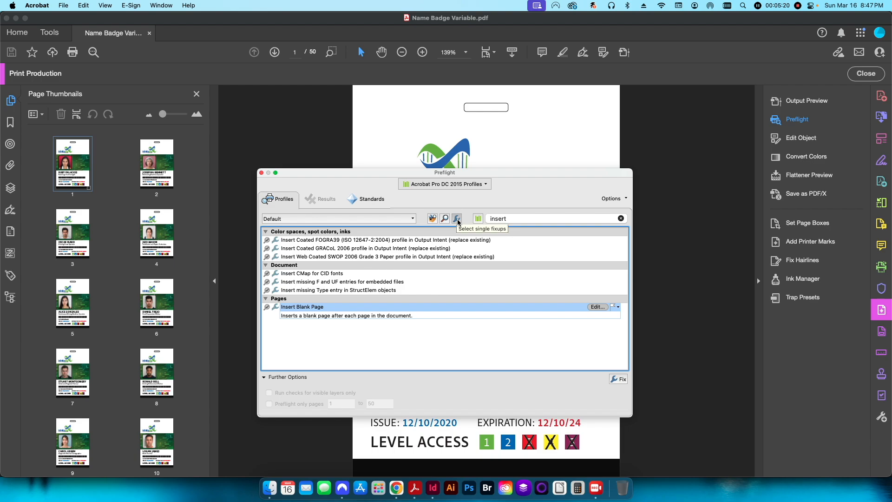
left_click(527, 220)
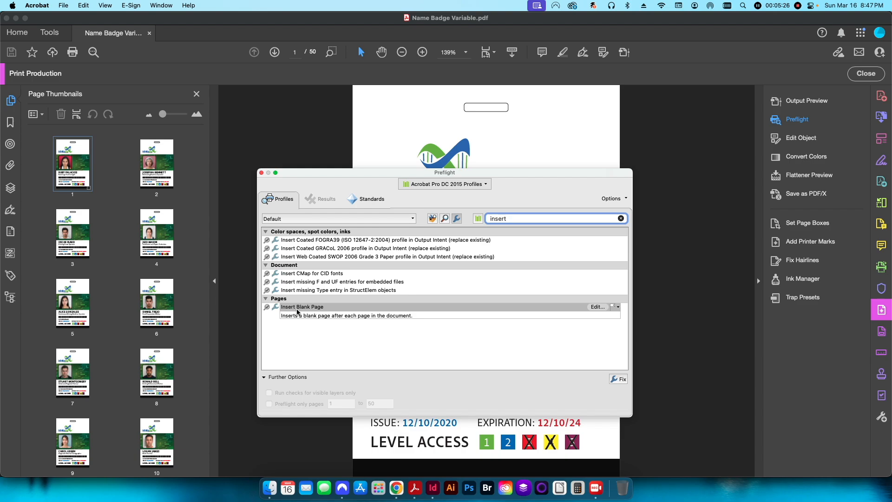
left_click(595, 308)
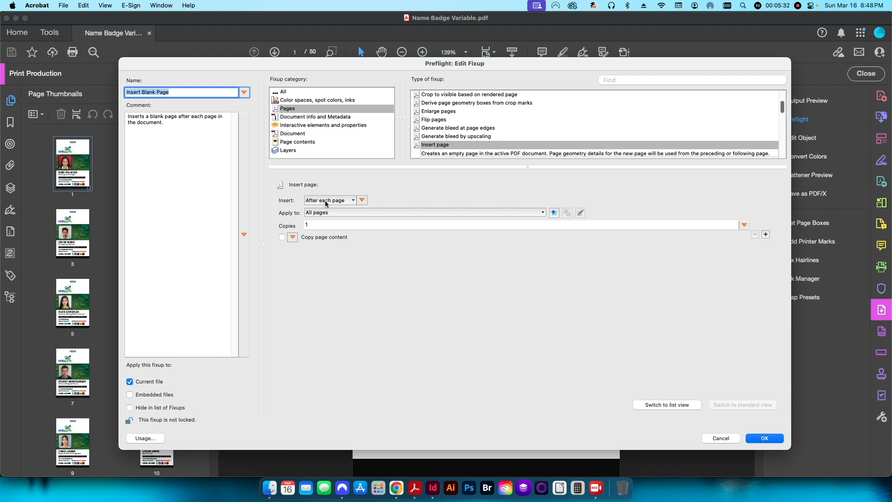
left_click(352, 201)
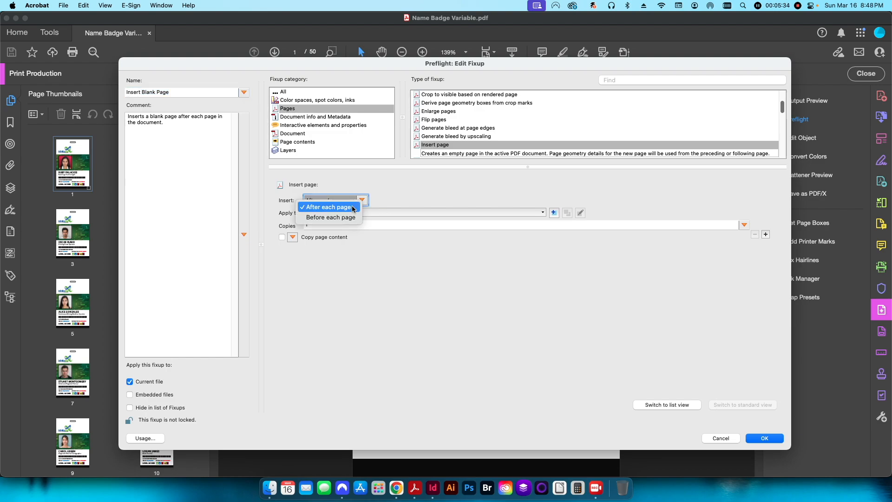
left_click(415, 231)
left_click(401, 212)
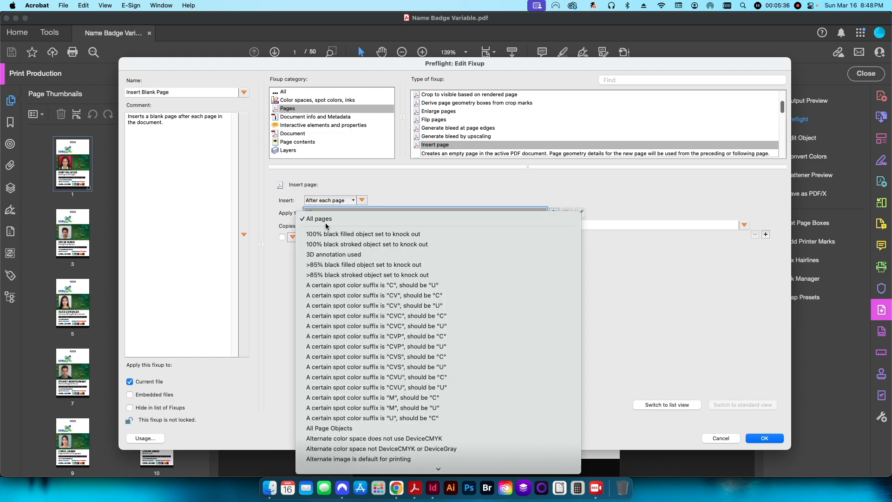
left_click(309, 219)
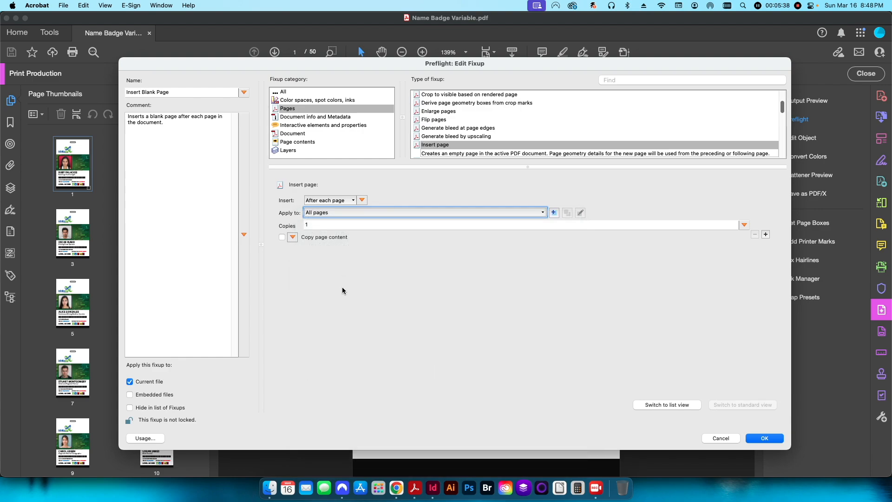
left_click(313, 226)
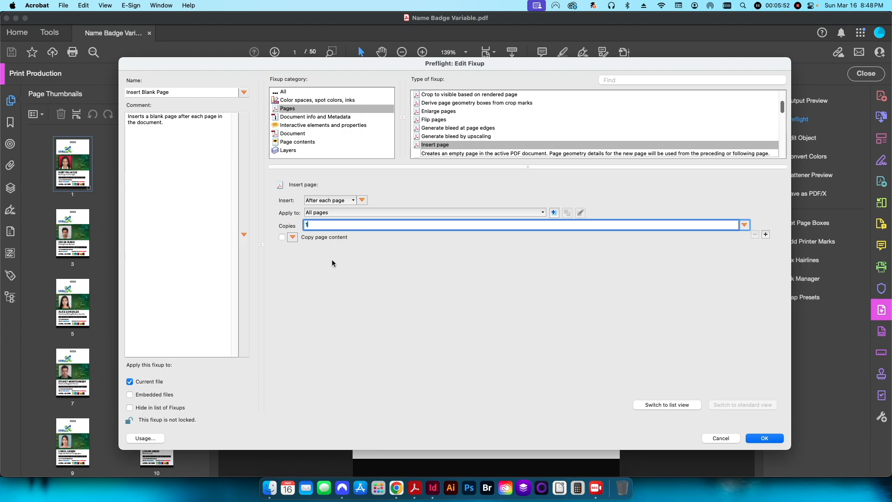
left_click(762, 441)
Run the Insert Blank Page fixup, save the result as Name Badge Variable wBacker, and close Preflight
left_click(619, 380)
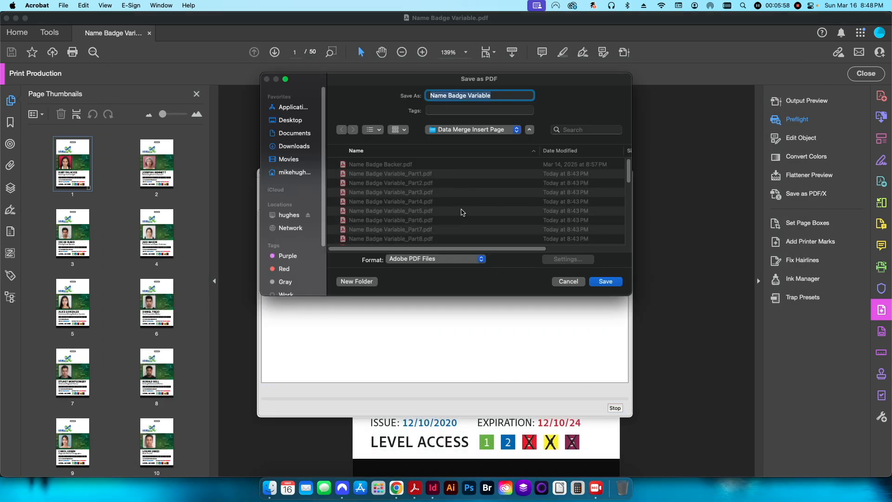
key("Right")
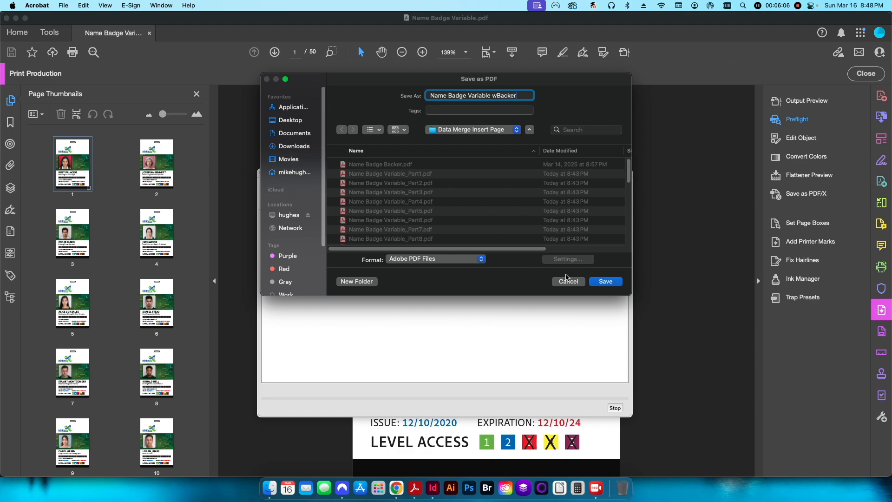
left_click(598, 282)
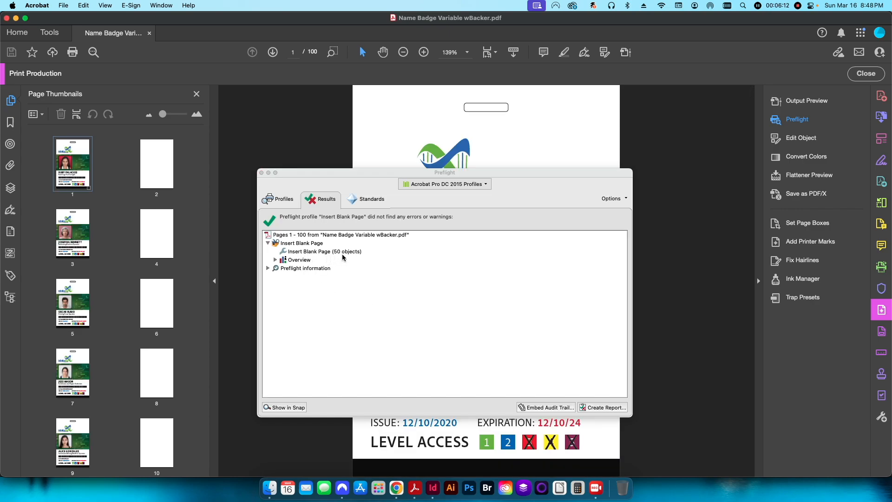
left_click(261, 173)
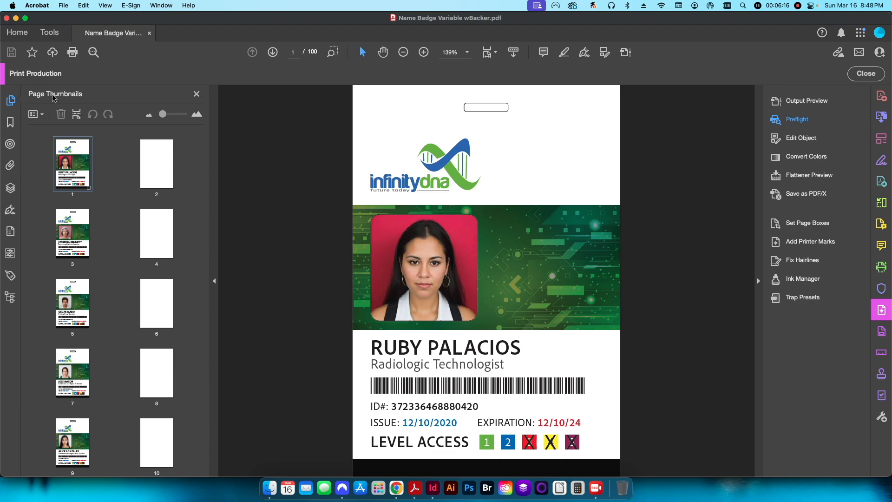
Examine the page thumbnails for the blank pages inserted after each name badge
scroll(123, 212, "down", 5)
scroll(123, 212, "down", 20)
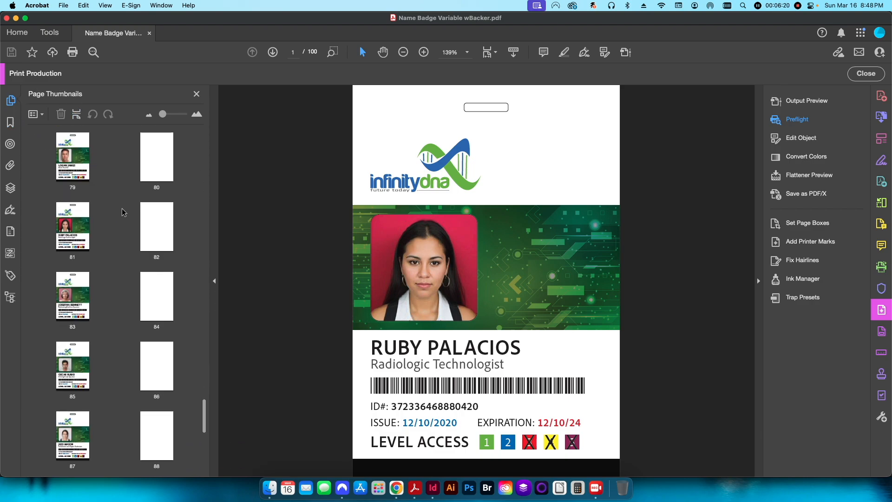
scroll(123, 212, "up", 5)
scroll(123, 212, "up", 20)
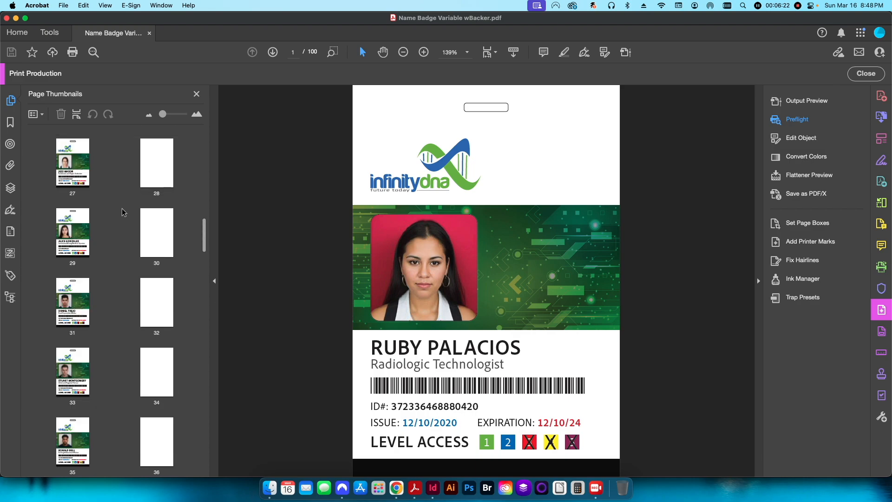
left_click_drag(89, 181, 128, 322)
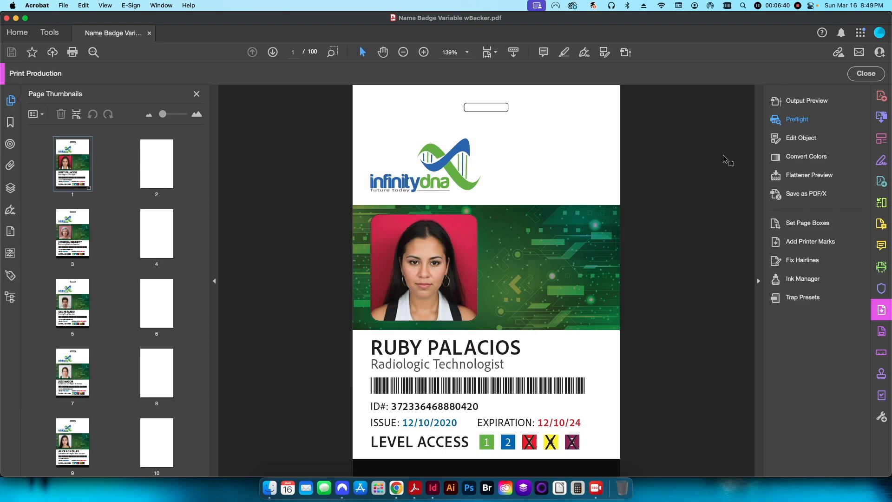
Start adding a watermark to the name badge PDF, using the file Name Badge Backer.pdf as its source
left_click(881, 139)
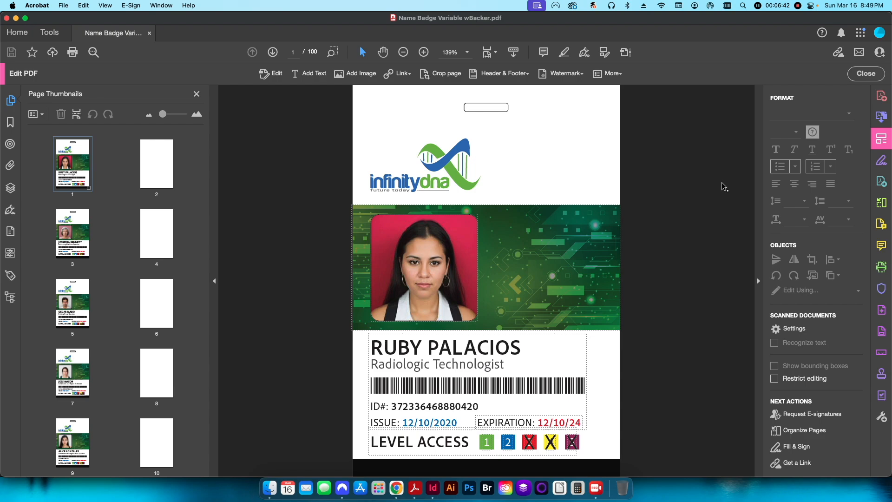
left_click(563, 75)
left_click(565, 87)
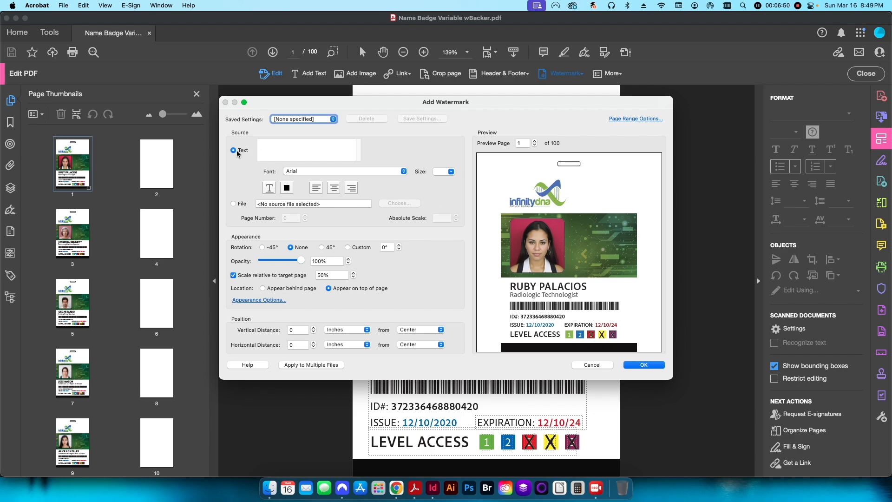
left_click(234, 204)
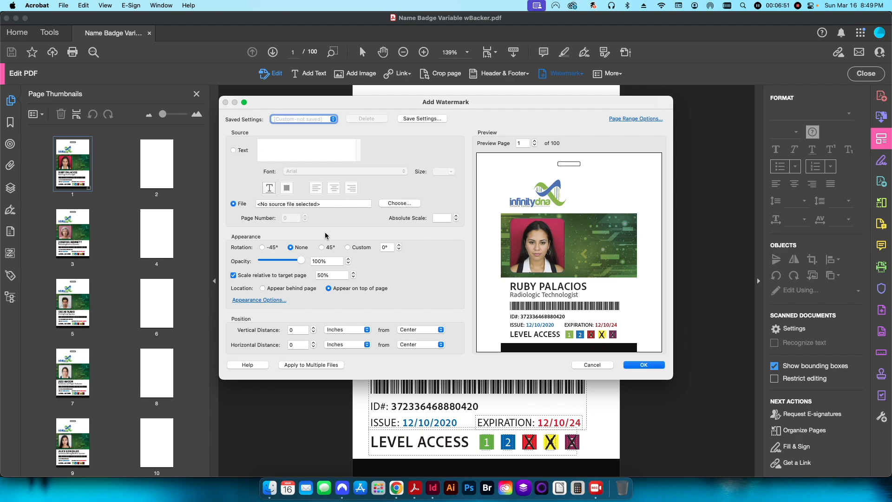
left_click(387, 204)
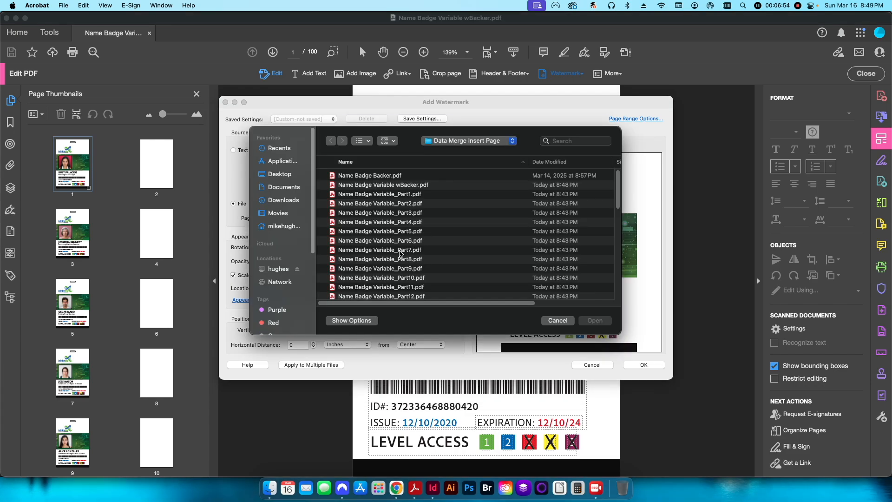
left_click(347, 177)
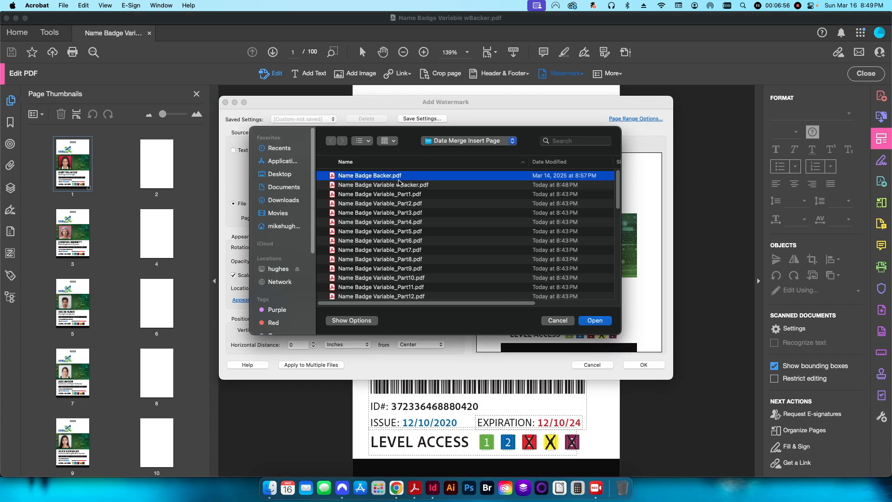
left_click(595, 321)
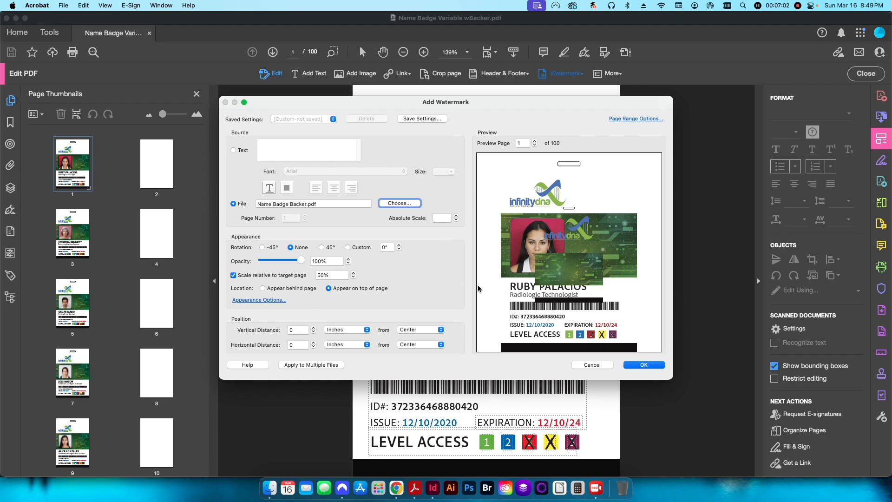
Set the watermark's absolute scale to 100% and preview it on pages 1 and 2
left_click(438, 220)
type("100")
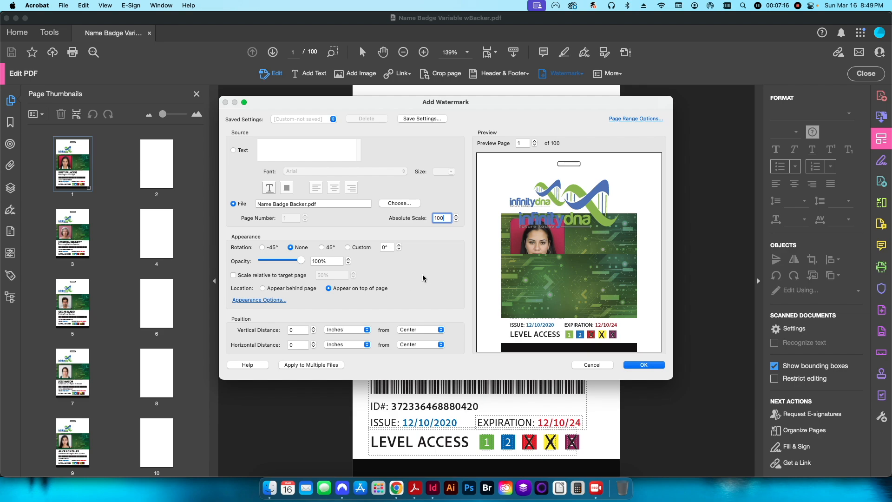
left_click(534, 142)
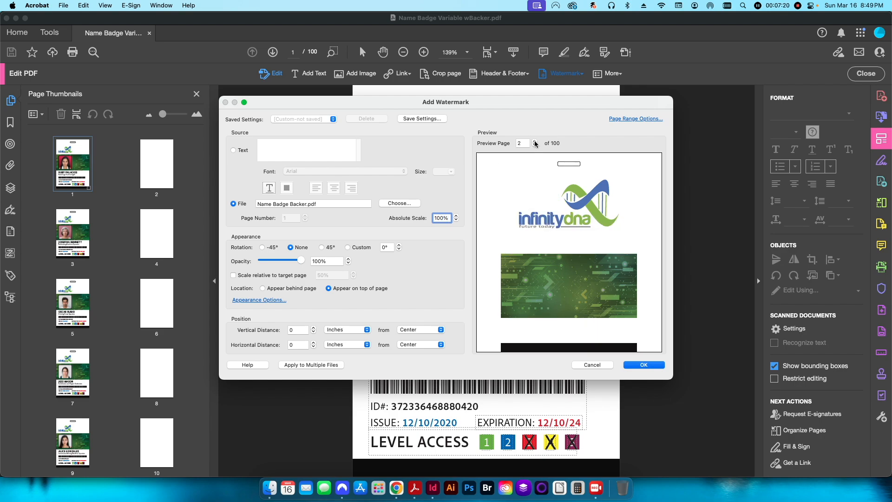
left_click(534, 145)
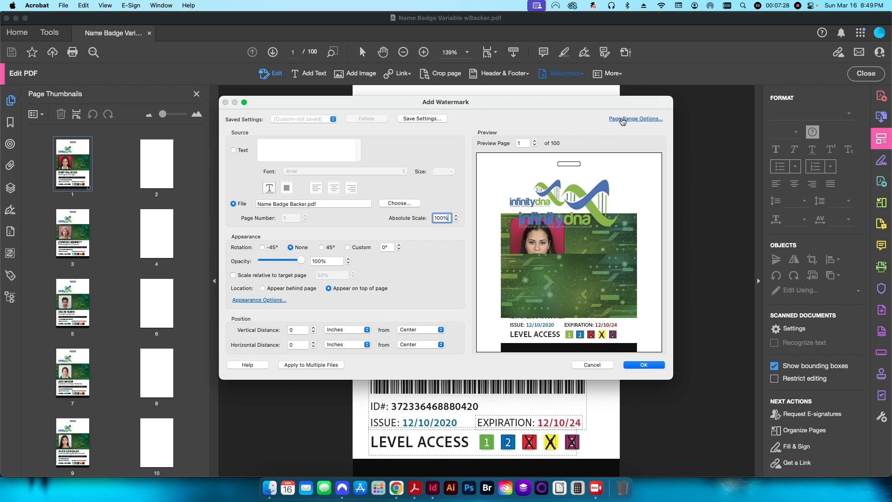
Limit the watermark's page range to the even pages from 1 to 100
left_click(631, 120)
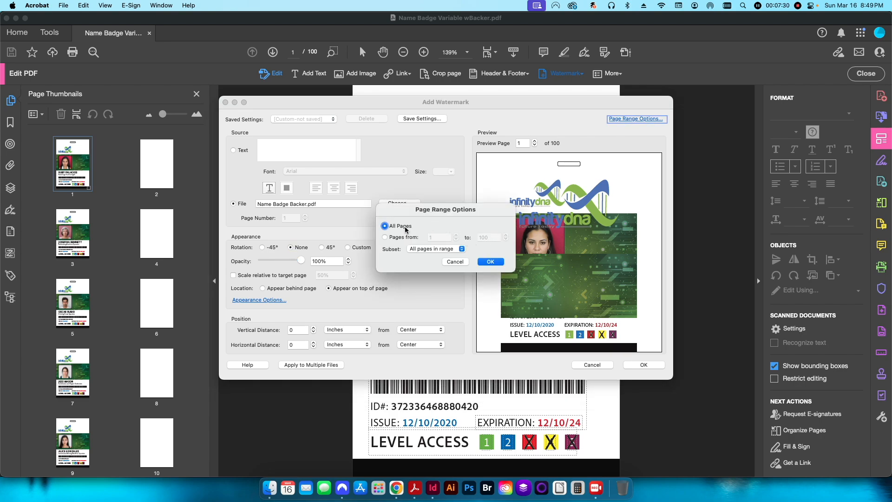
left_click(393, 239)
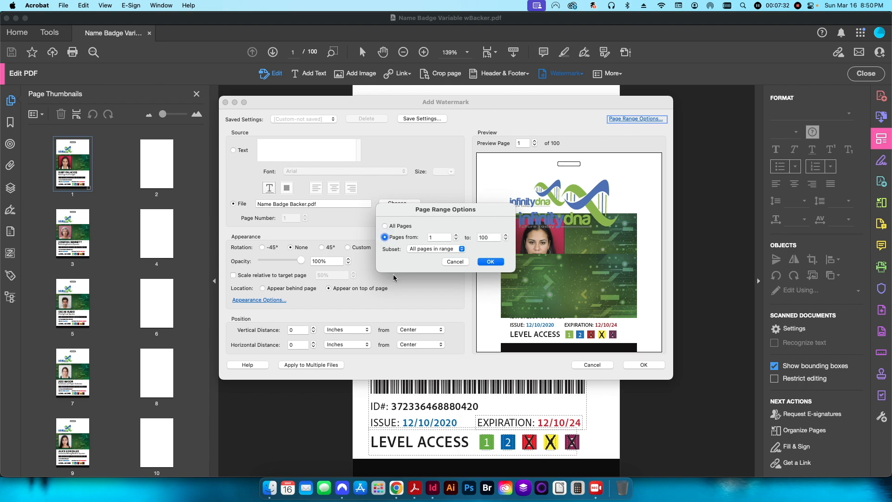
left_click(439, 250)
left_click(430, 259)
left_click(490, 261)
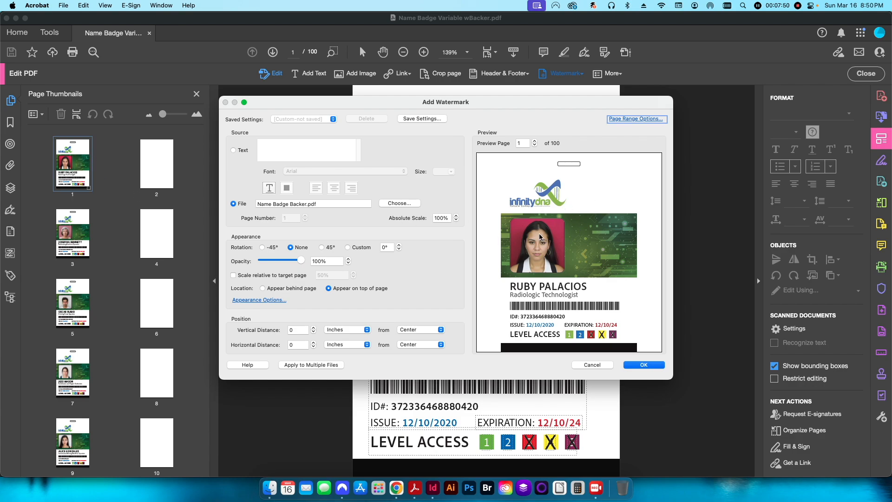
Preview the watermark through page 7 and apply it to the document
left_click(535, 141)
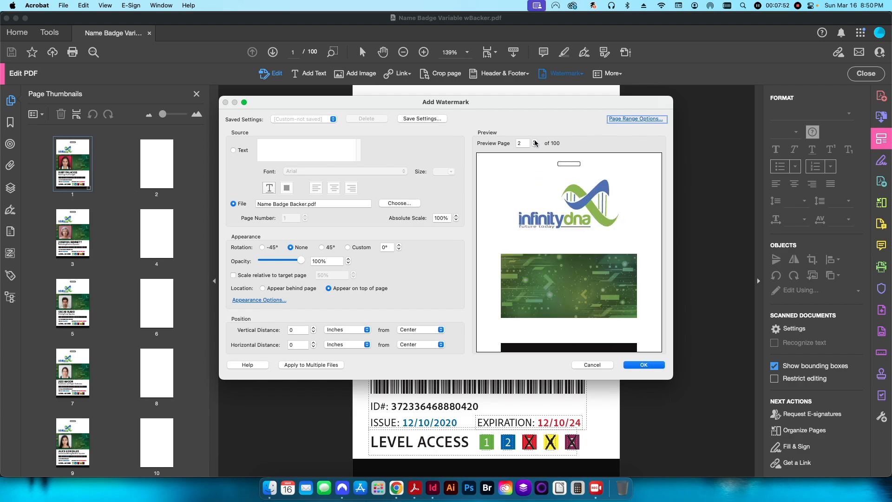
left_click(535, 141)
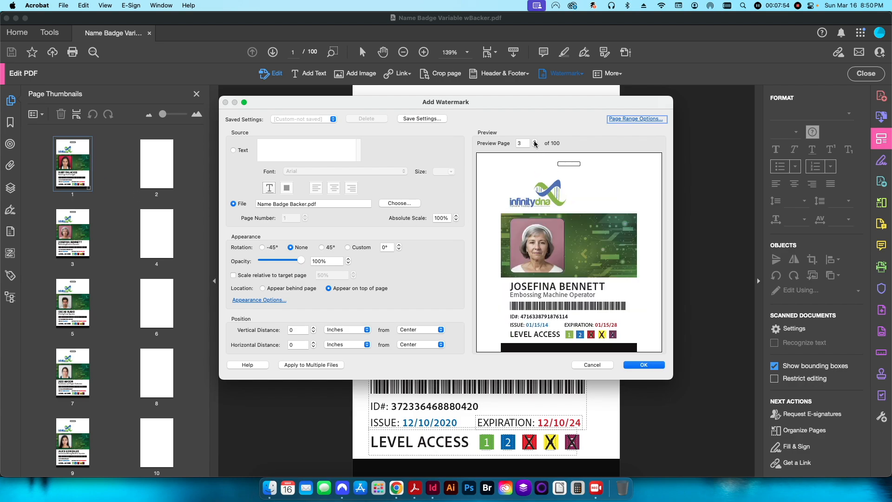
left_click(535, 141)
left_click(535, 142)
left_click(535, 141)
left_click(535, 141)
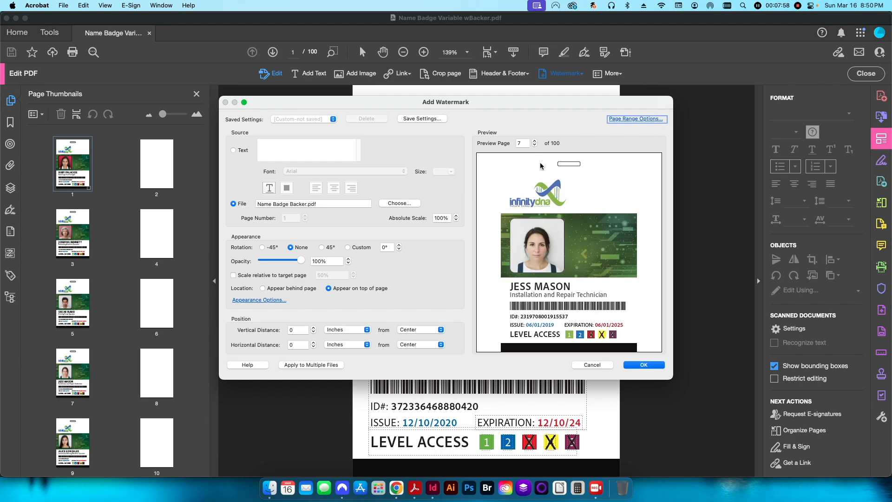
left_click(643, 365)
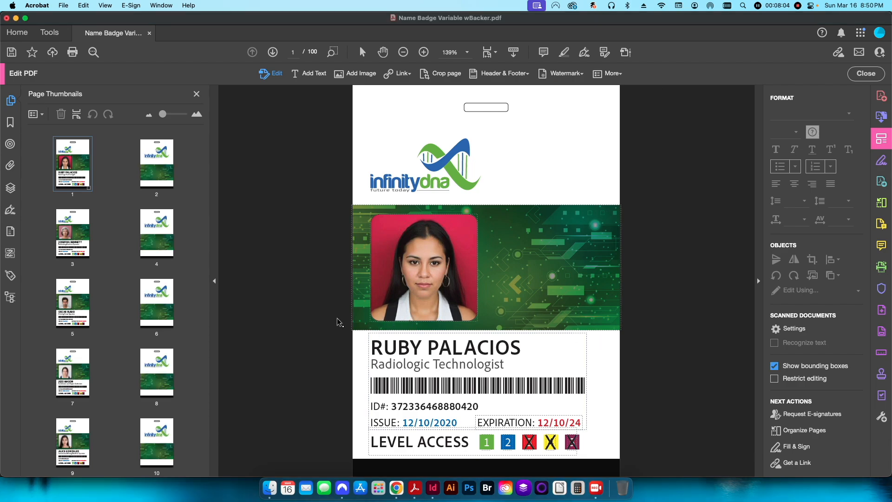
Check the page thumbnails for backers behind the badges, save the PDF, and close the Edit PDF tool
left_click_drag(166, 178, 203, 261)
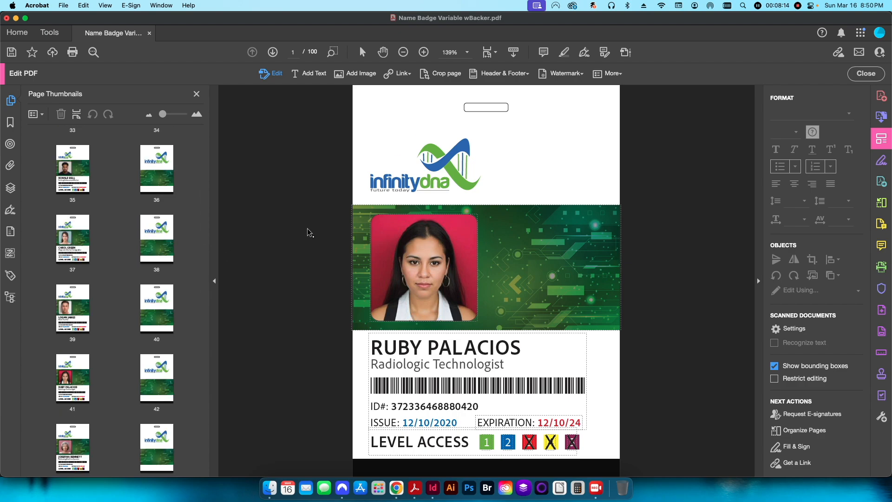
key("super+s")
left_click(866, 73)
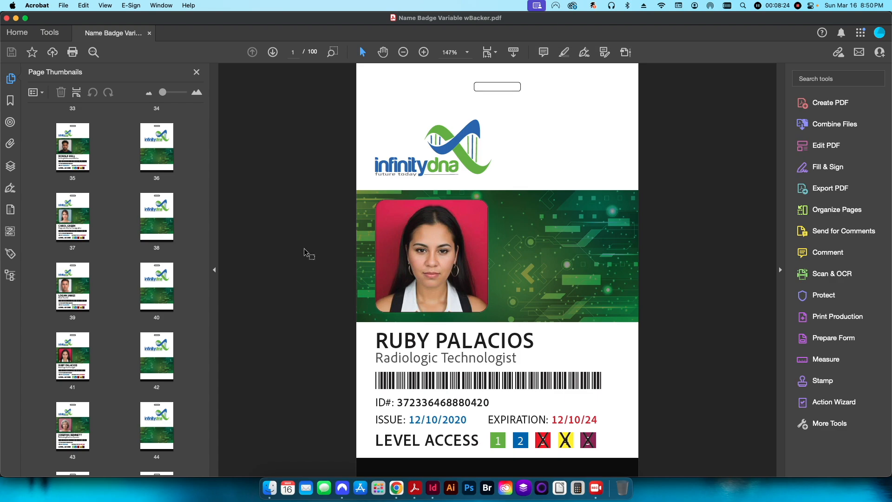
Switch to InDesign, hide it, and bring up the Data Merge Insert Page folder in Finder with Name Badge Variable_Part7.pdf selected
key("super+Tab")
left_click(228, 234)
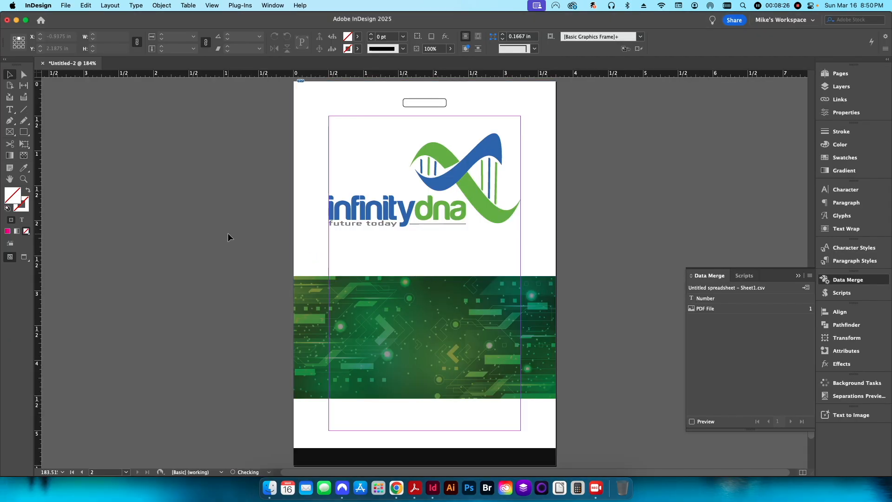
key("super+h")
left_click(355, 229)
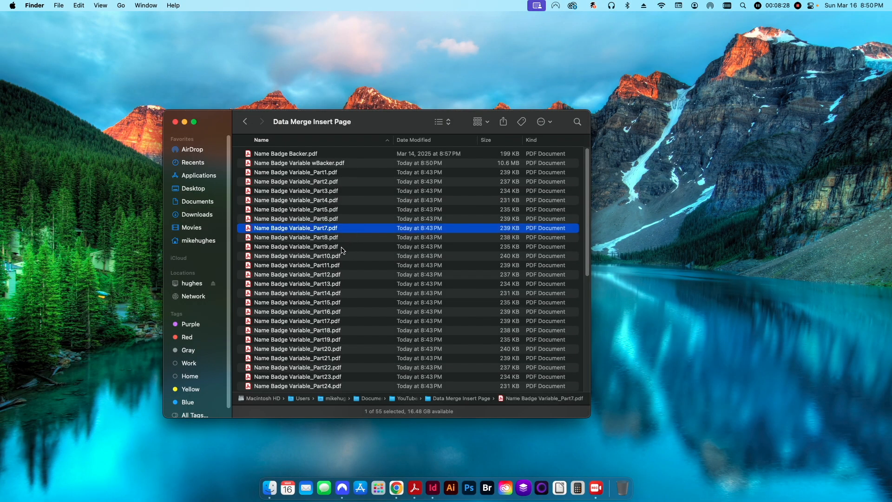